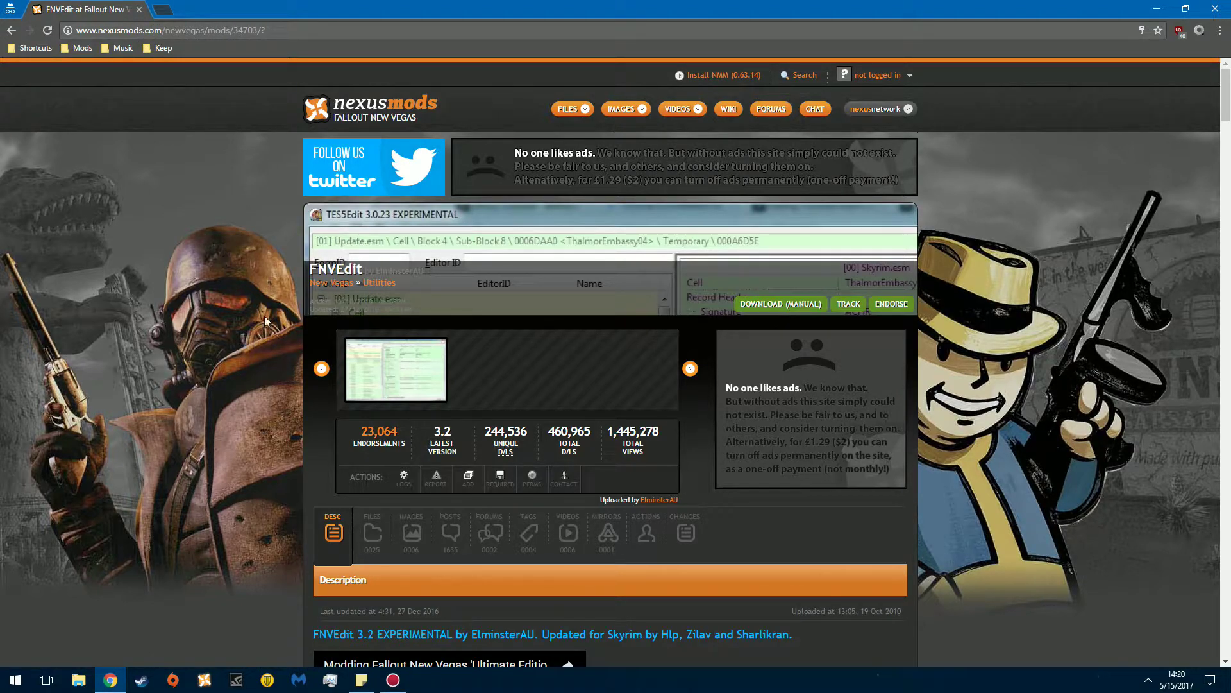
Look through the FNVEdit mod page's endorsement count, description, self-help resources, documentation links and version change notes
scroll(417, 404, down, 3)
double_click(383, 282)
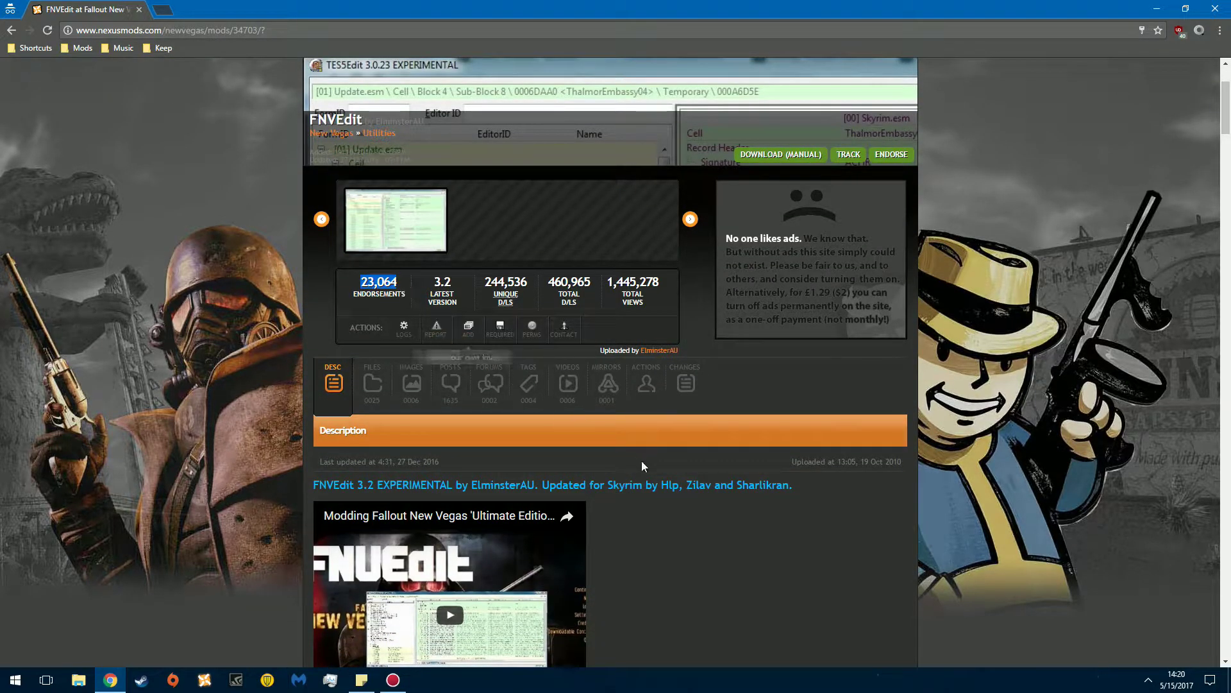
click(661, 459)
scroll(615, 463, down, 7)
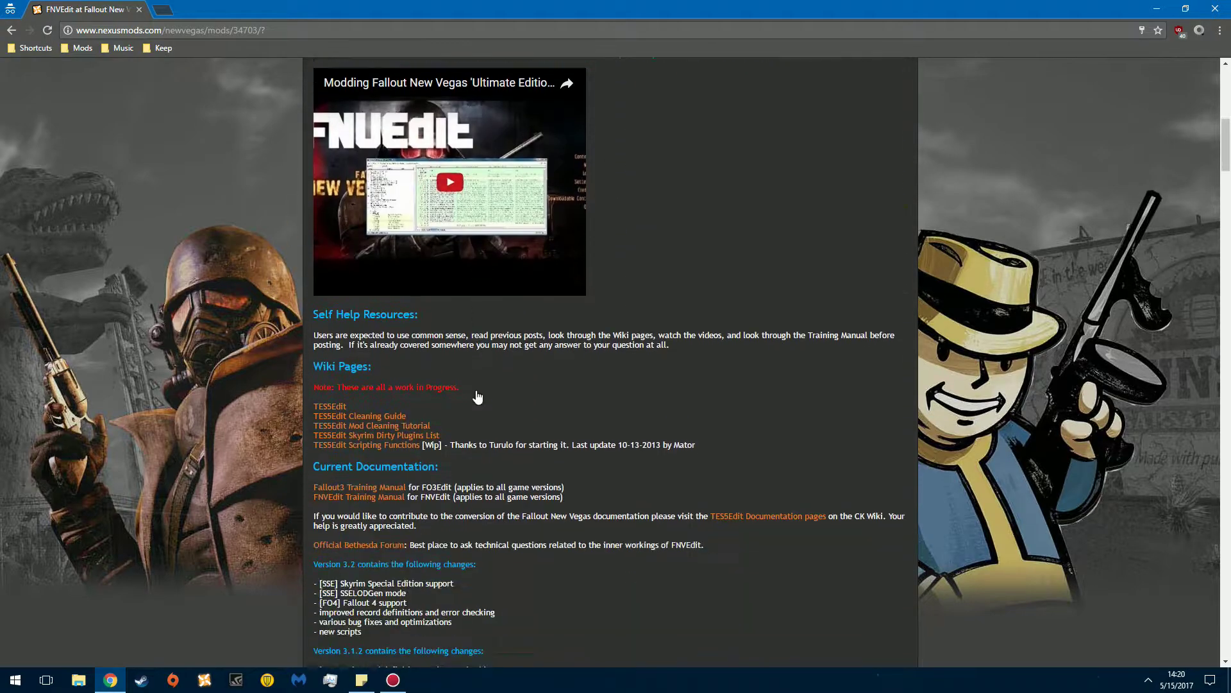
scroll(593, 322, up, 2)
scroll(592, 323, down, 10)
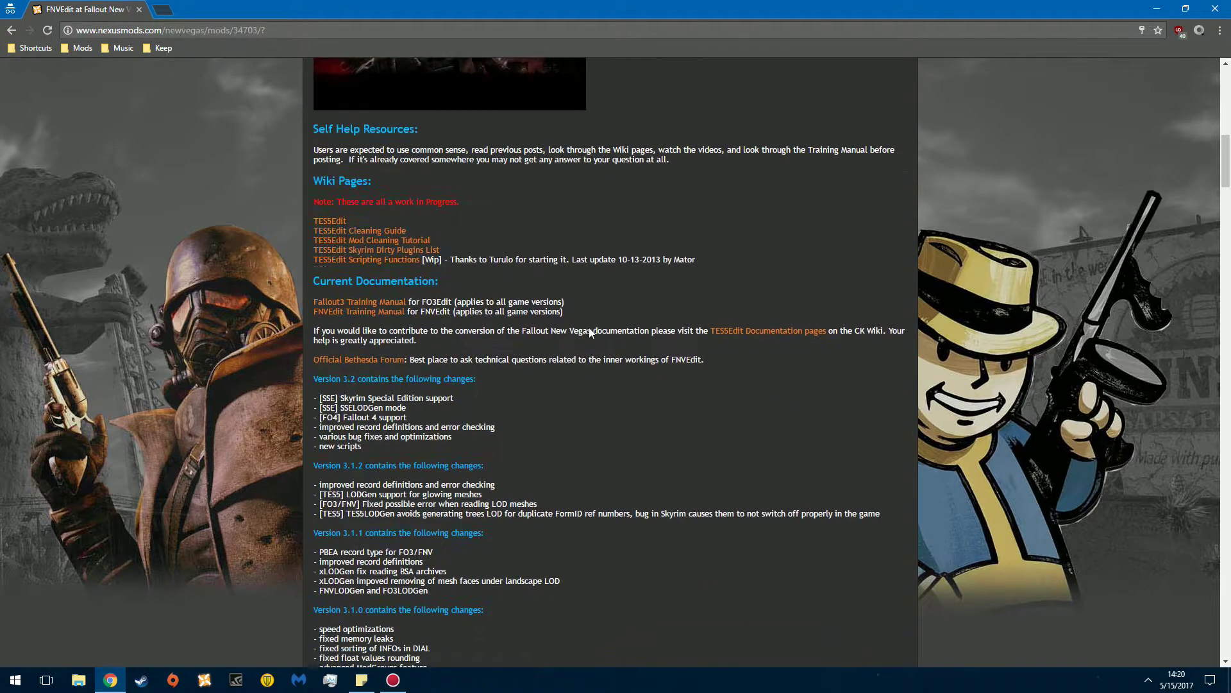
scroll(460, 318, down, 9)
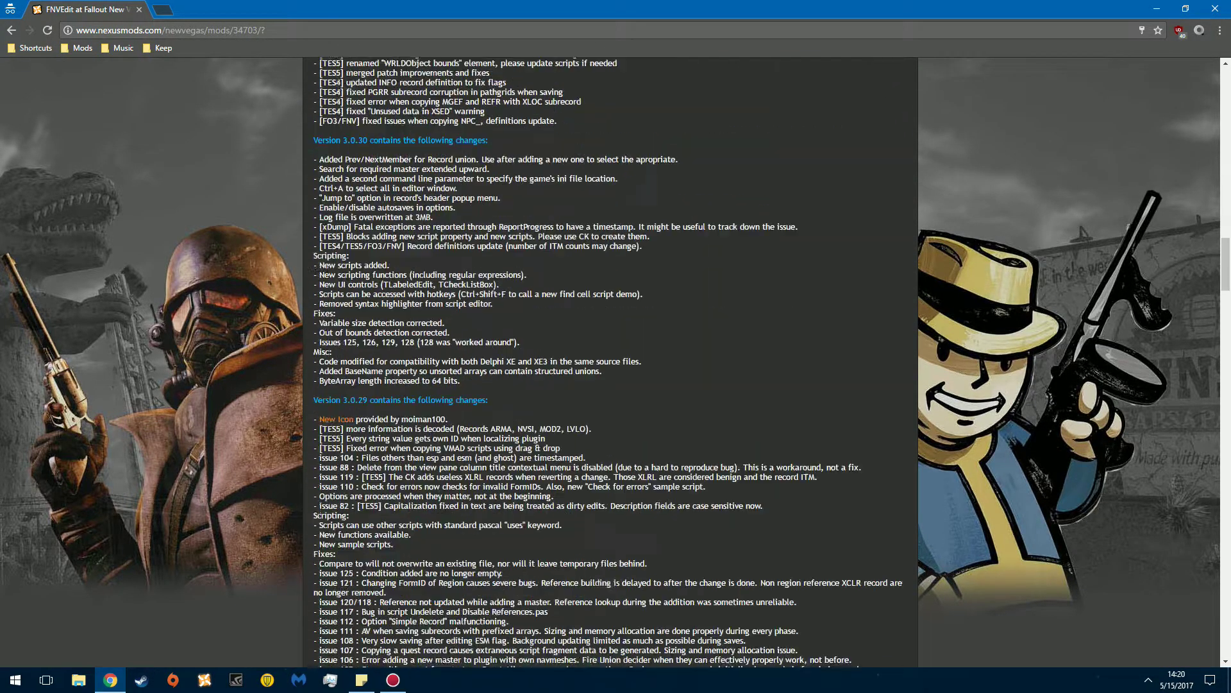
scroll(458, 320, up, 11)
scroll(458, 320, up, 13)
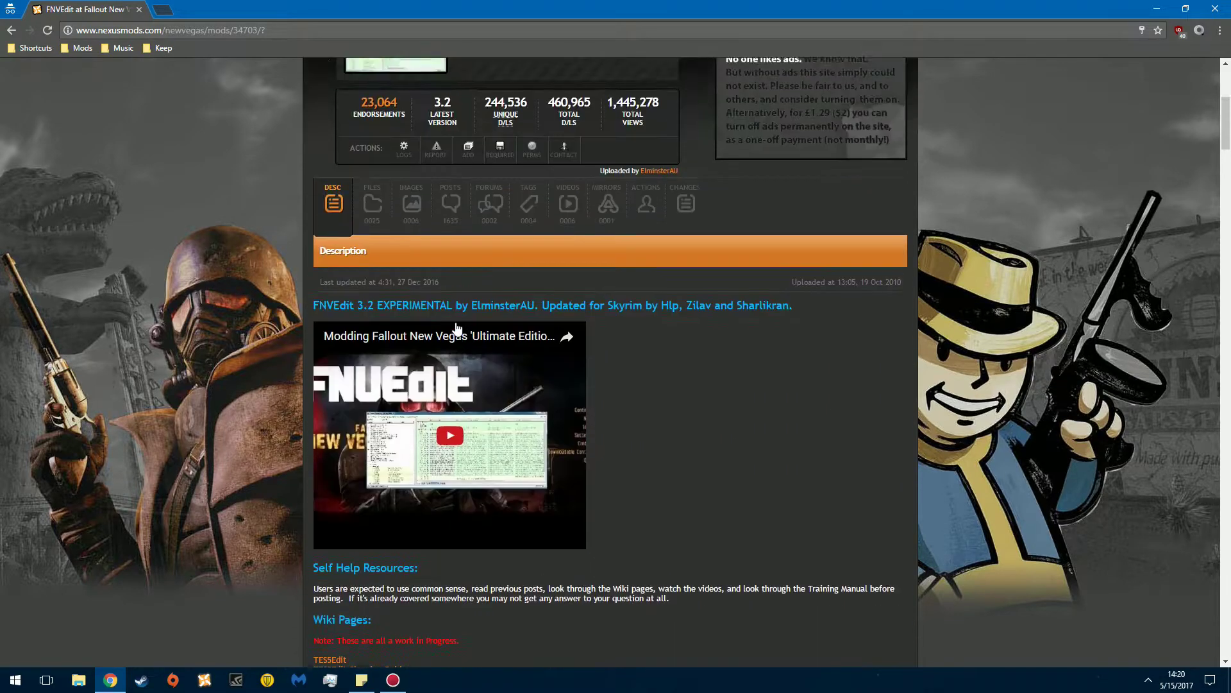
Show the FNVEdit mod's downloadable files and check the VirusTotal report for the FNVEdit 3.2 archive
click(378, 381)
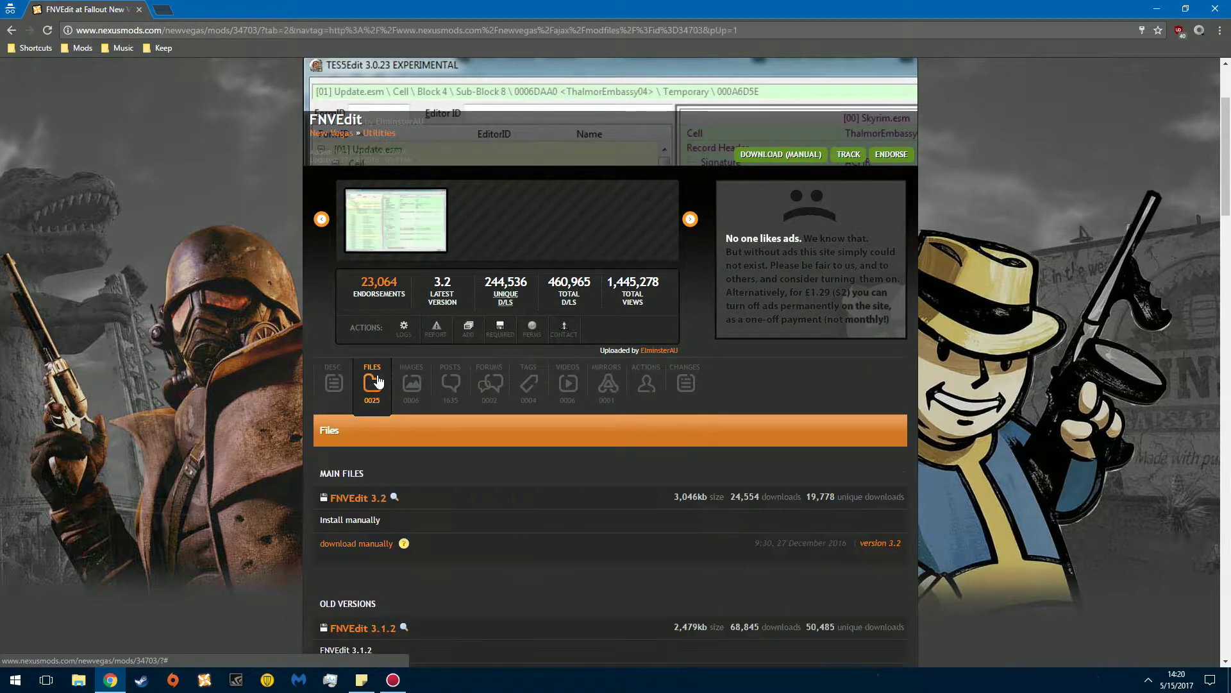
scroll(224, 432, down, 2)
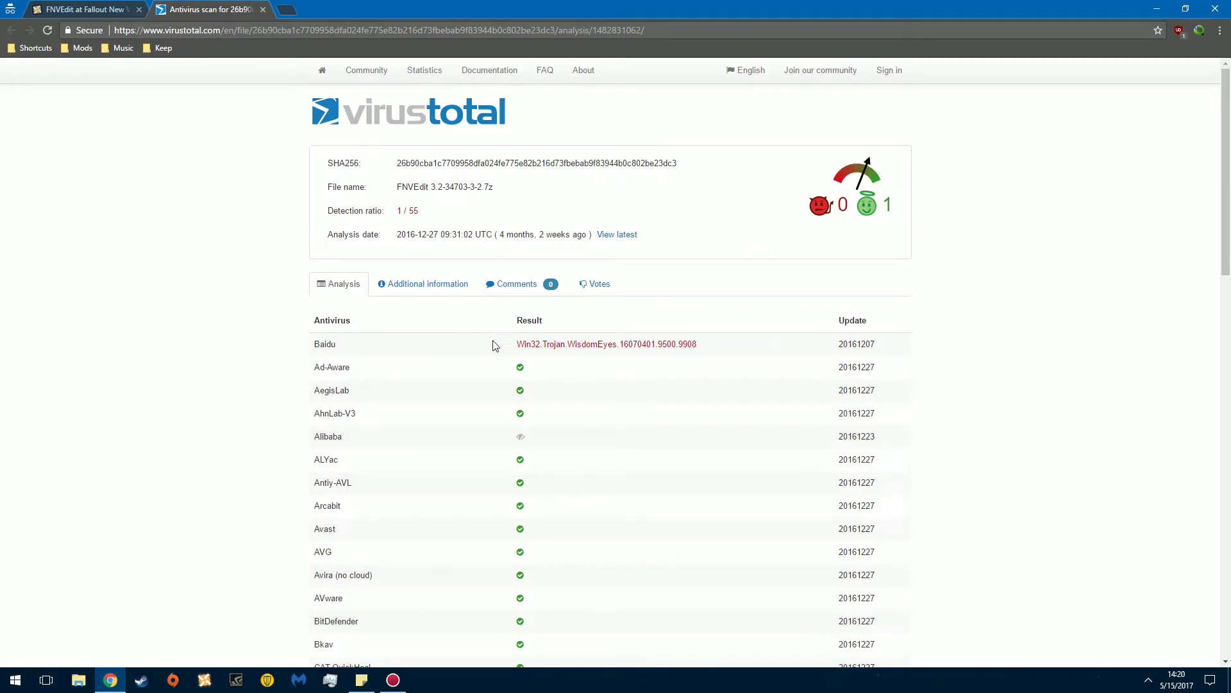
drag(396, 217, 420, 215)
click(424, 218)
click(263, 10)
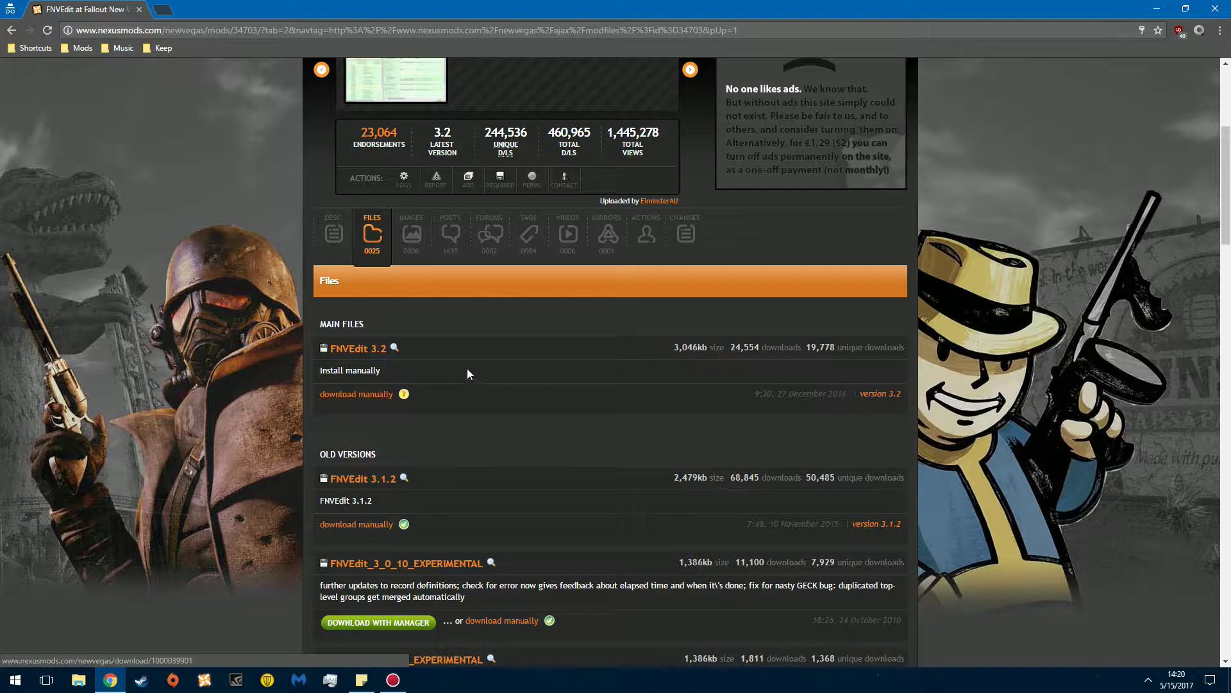
scroll(558, 376, up, 1)
scroll(556, 381, up, 5)
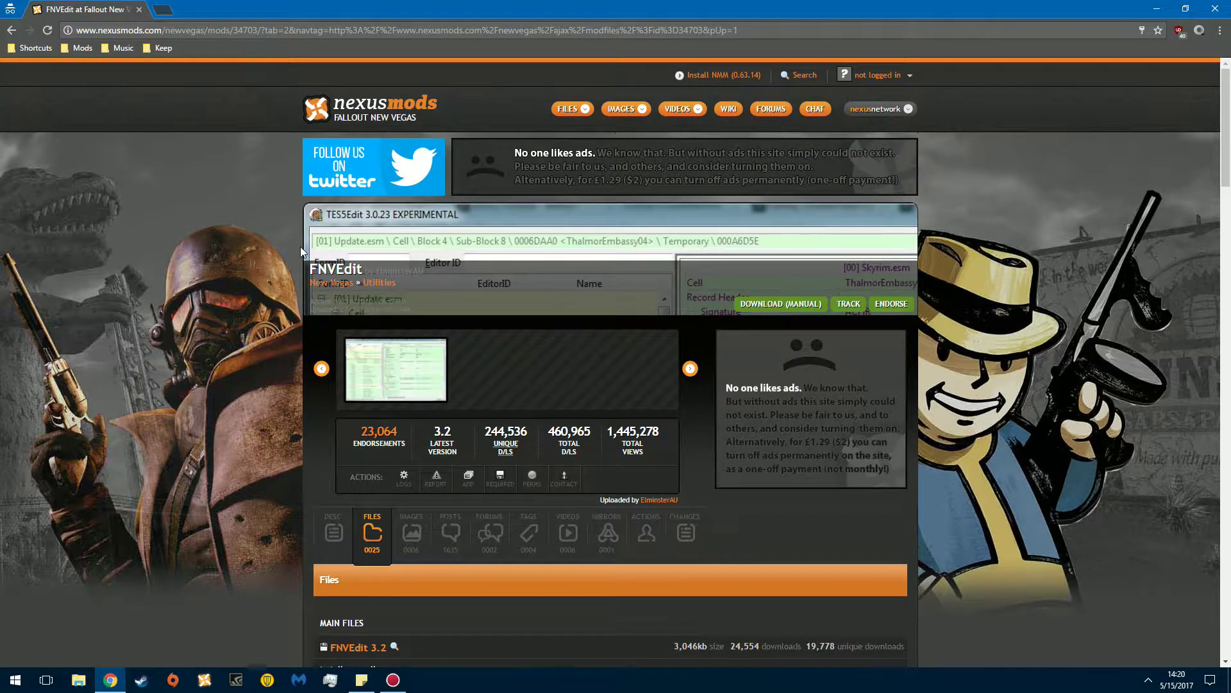
scroll(300, 246, down, 5)
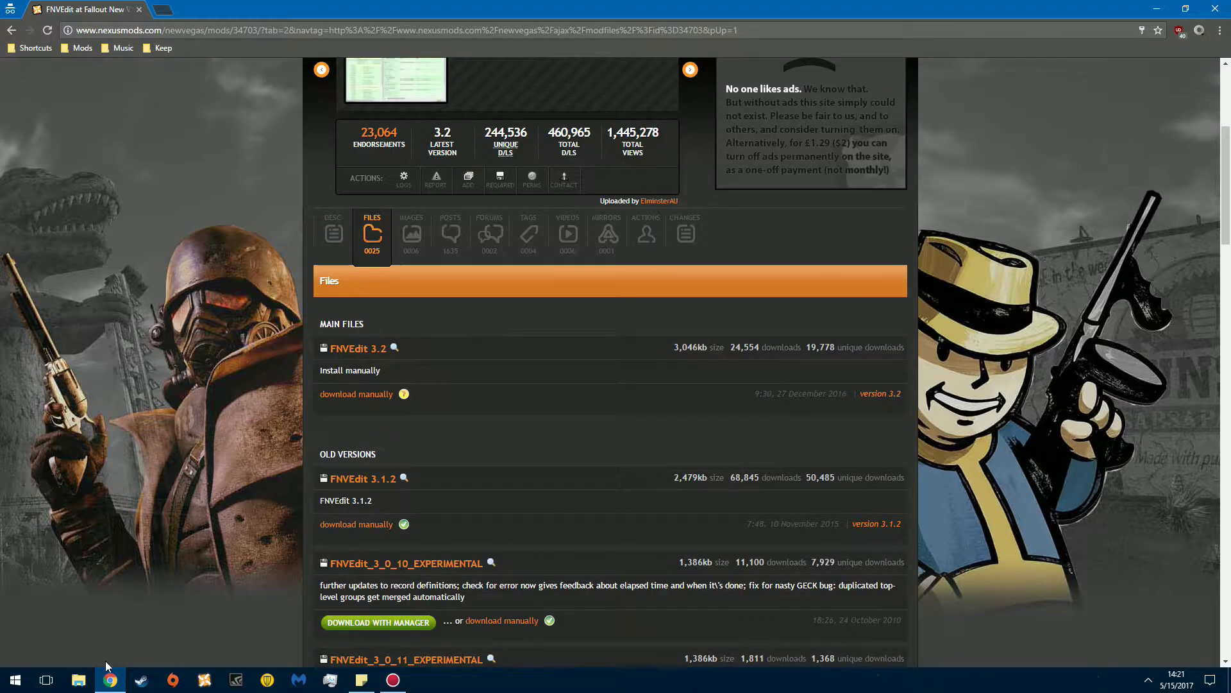
Open the Downloads folder in File Explorer and extract FNVEdit 3.2-34703-3-2.7z directly into it with 7-Zip
click(78, 681)
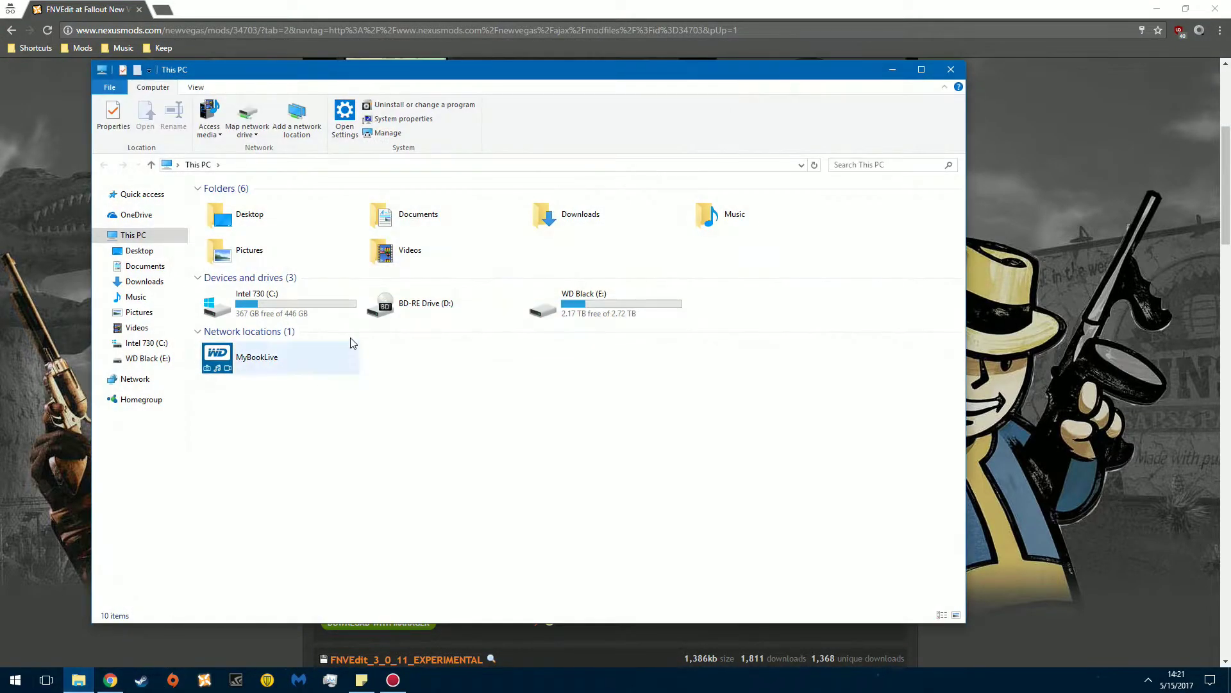
double_click(615, 219)
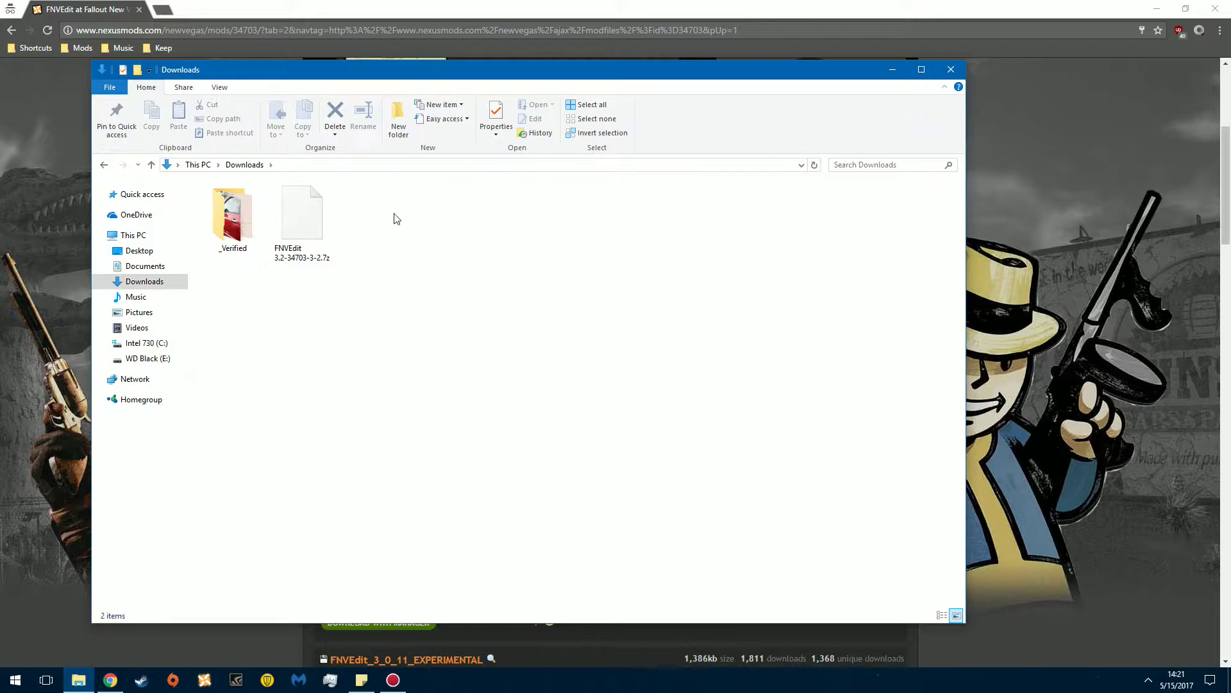
click(291, 211)
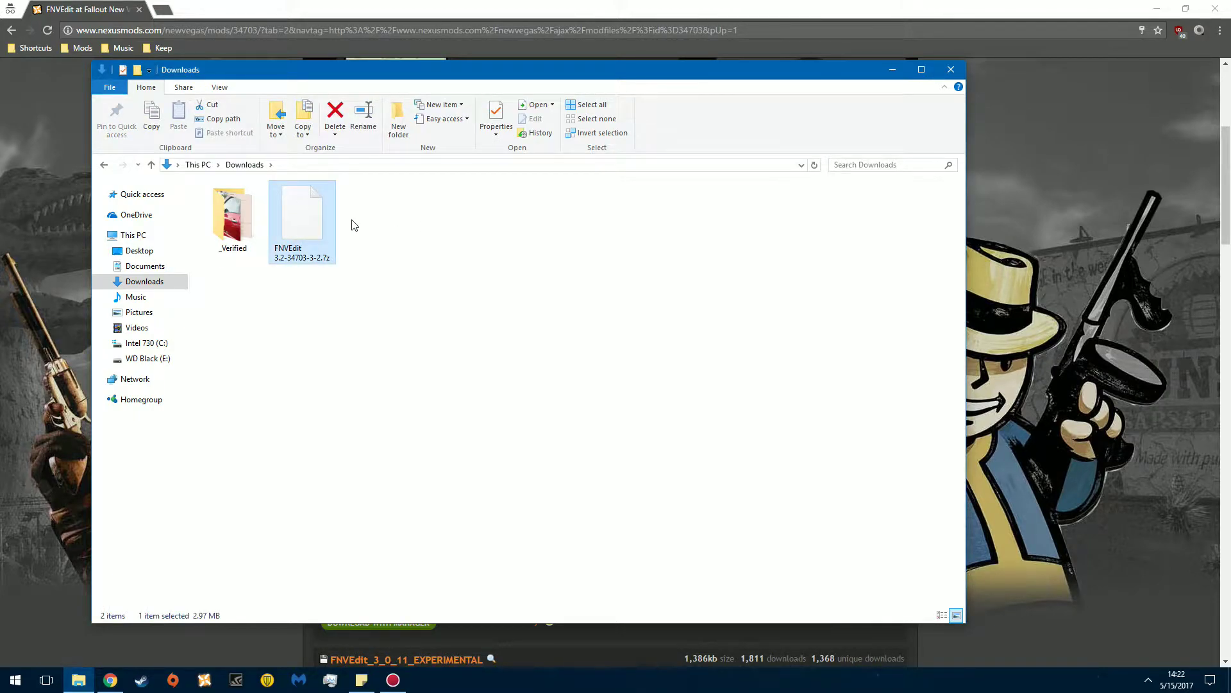
right_click(304, 217)
mouse_move(458, 245)
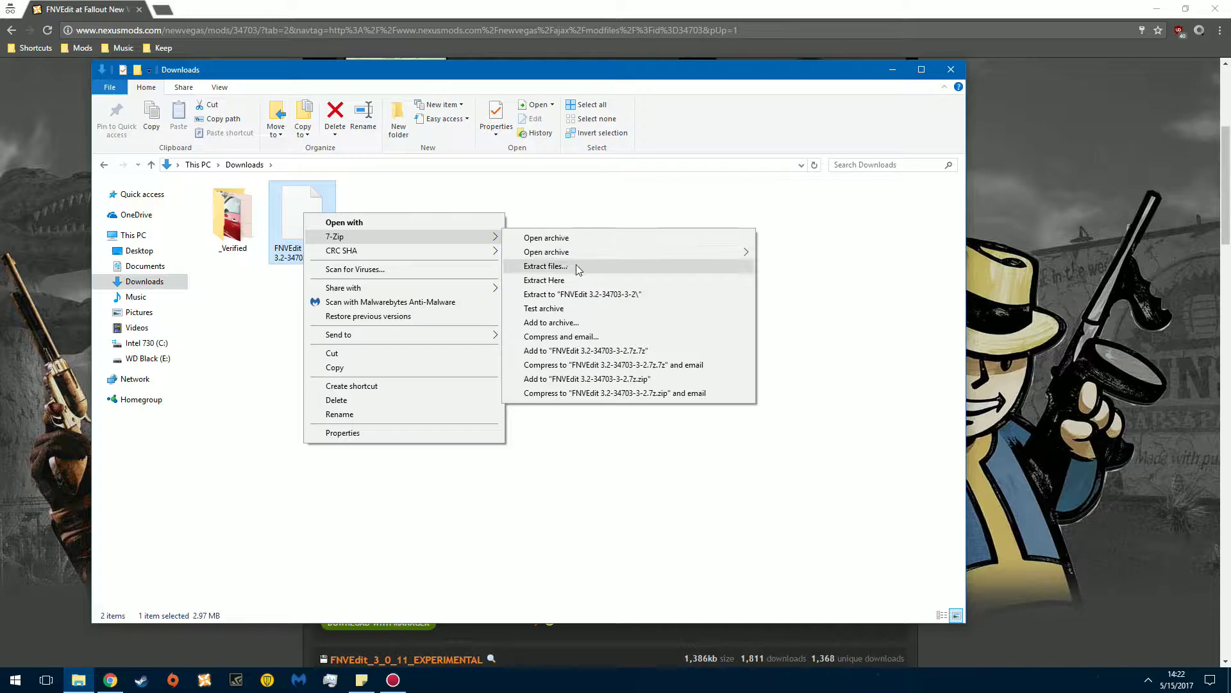
click(564, 280)
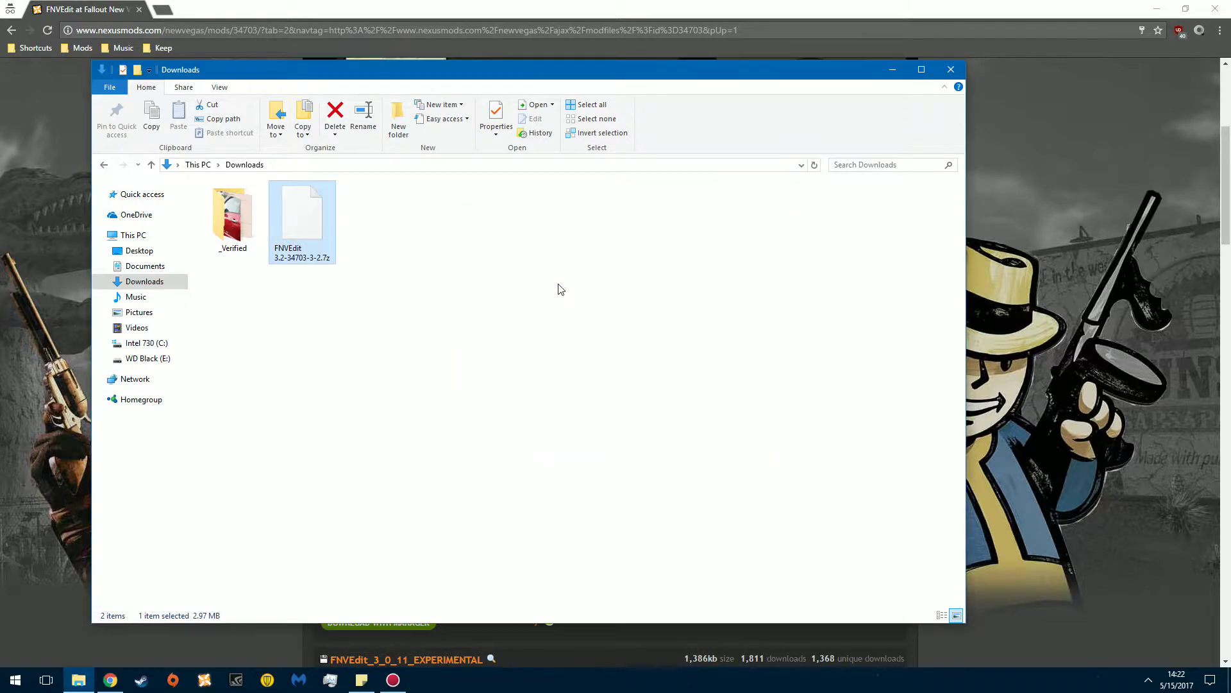
click(405, 301)
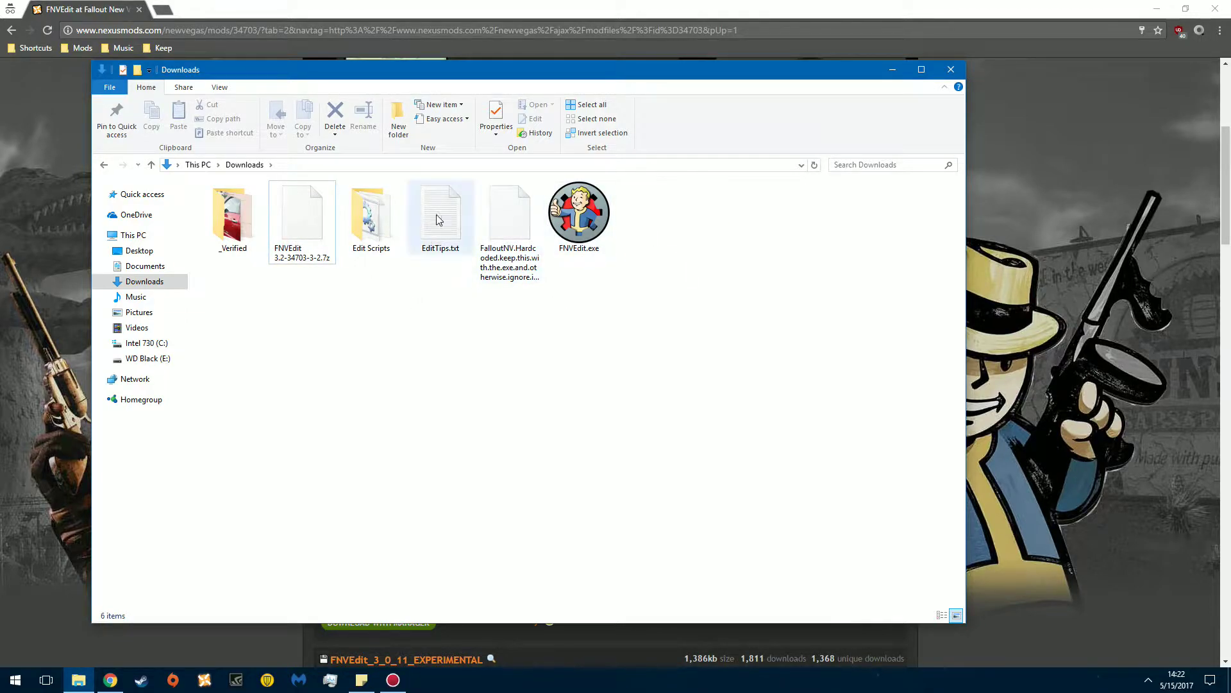
Scan Edit Scripts, EditTips.txt, the FalloutNV.Hardcoded file and FNVEdit.exe with both Malwarebytes Anti-Malware and the antivirus's manual scan
drag(703, 218, 356, 223)
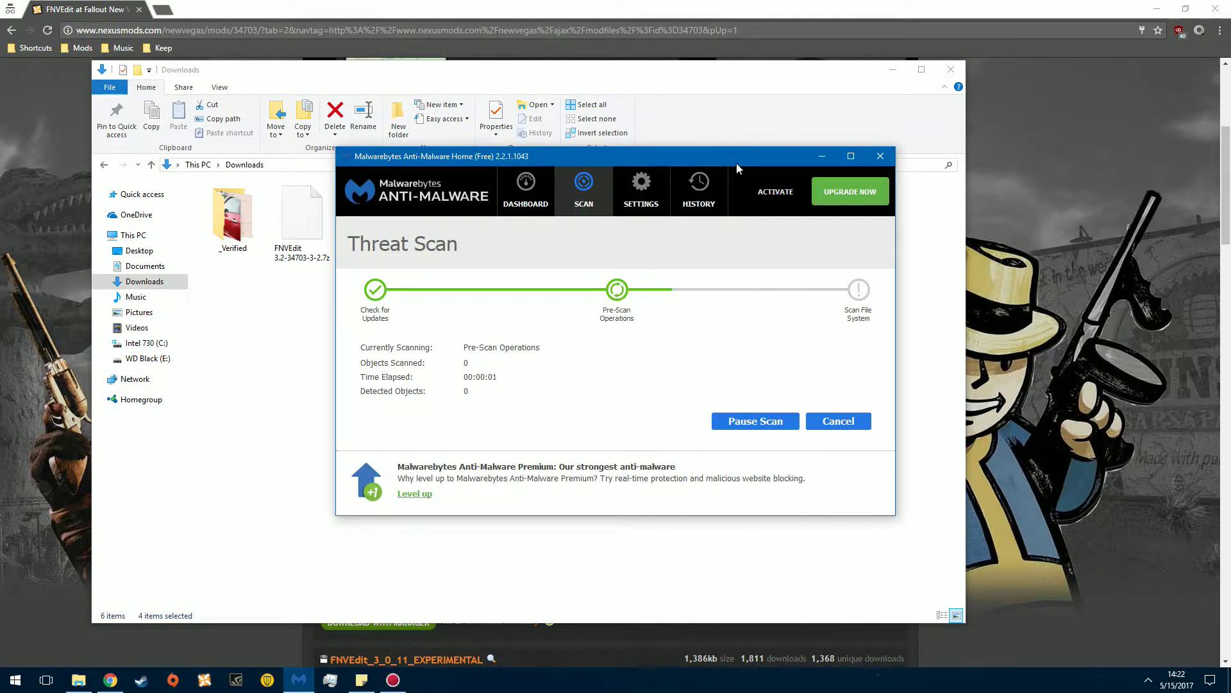
drag(733, 159, 1003, 293)
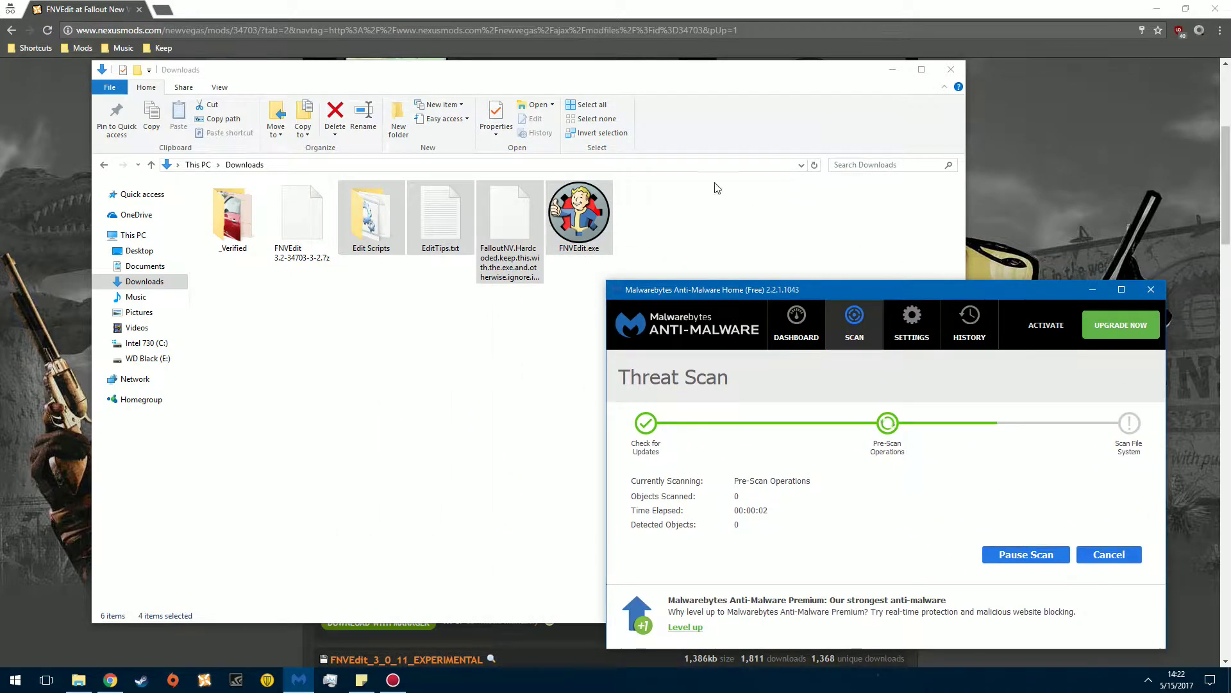
right_click(572, 194)
click(620, 239)
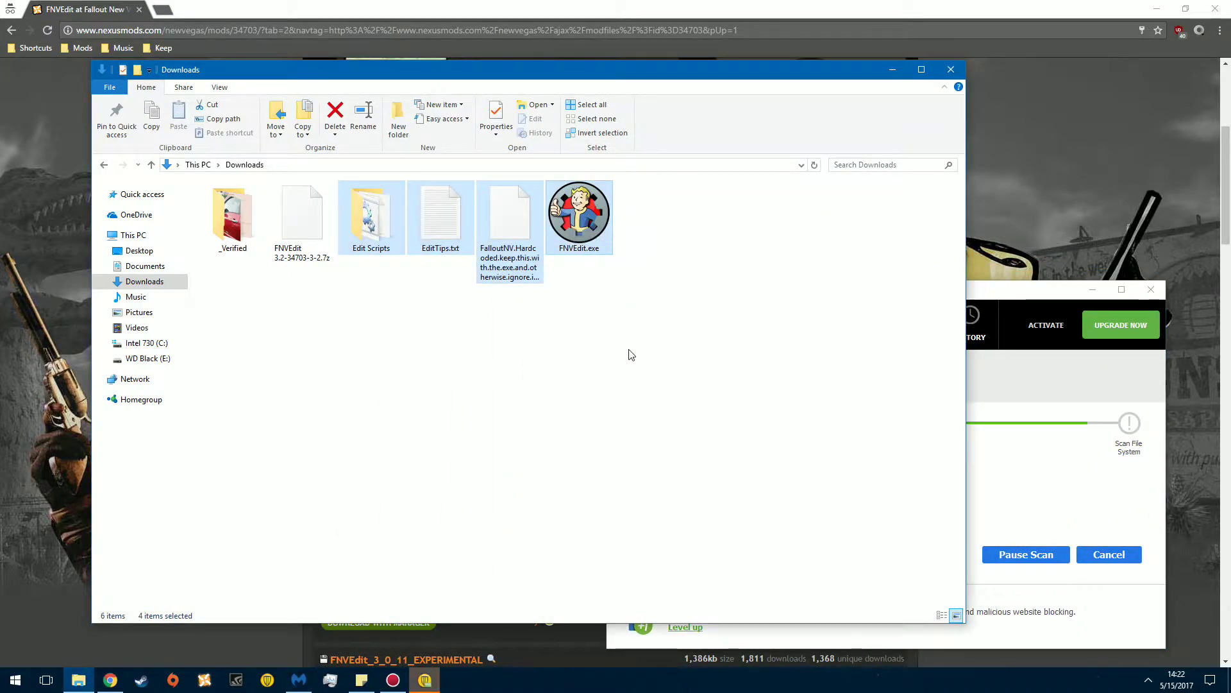
click(436, 678)
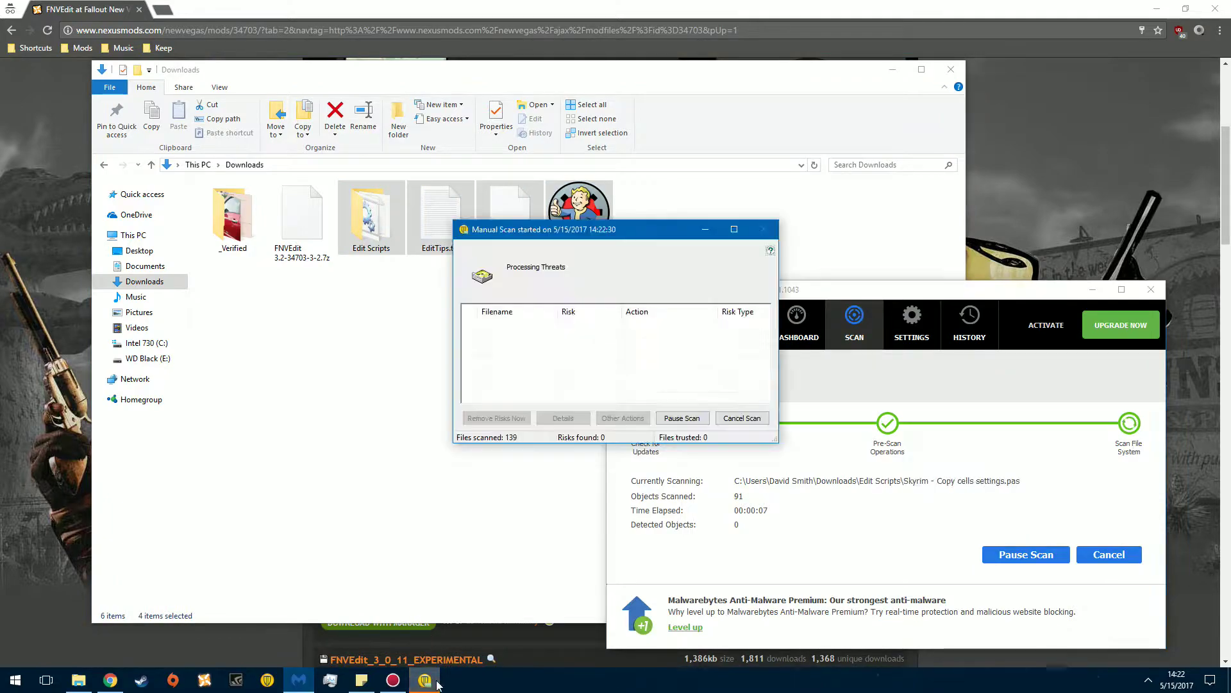
Arrange the two scan windows side by side to review their results, and finish and close Malwarebytes
drag(340, 288, 327, 315)
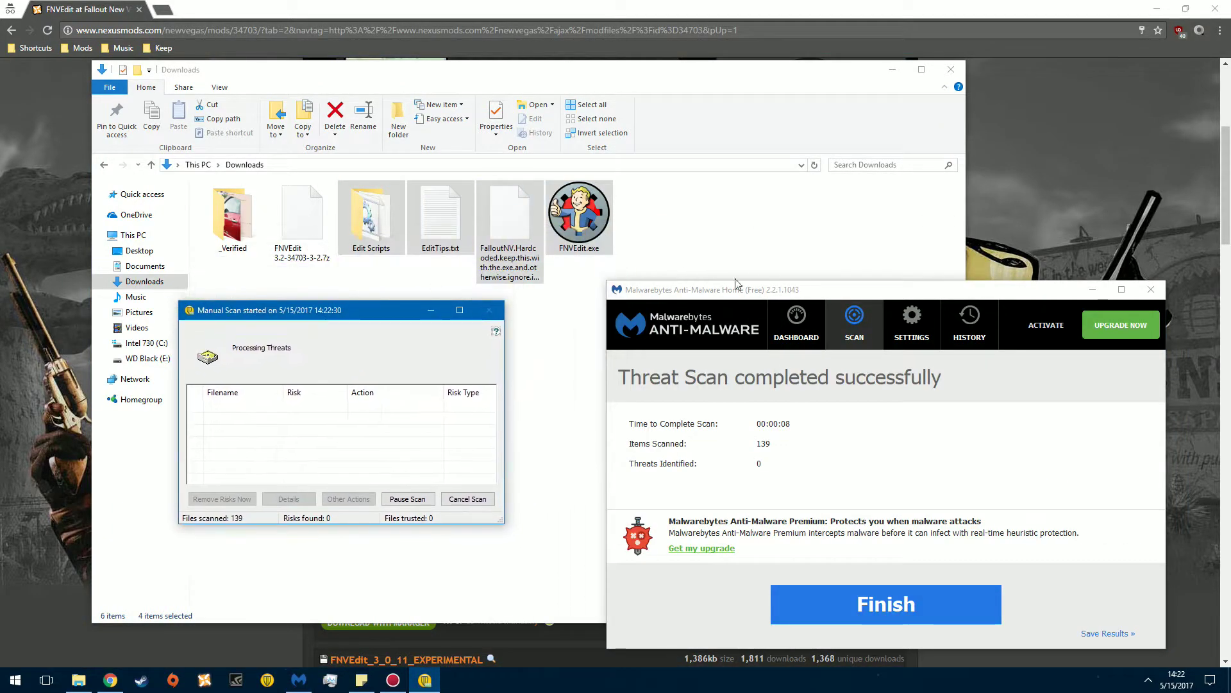
drag(812, 286, 750, 201)
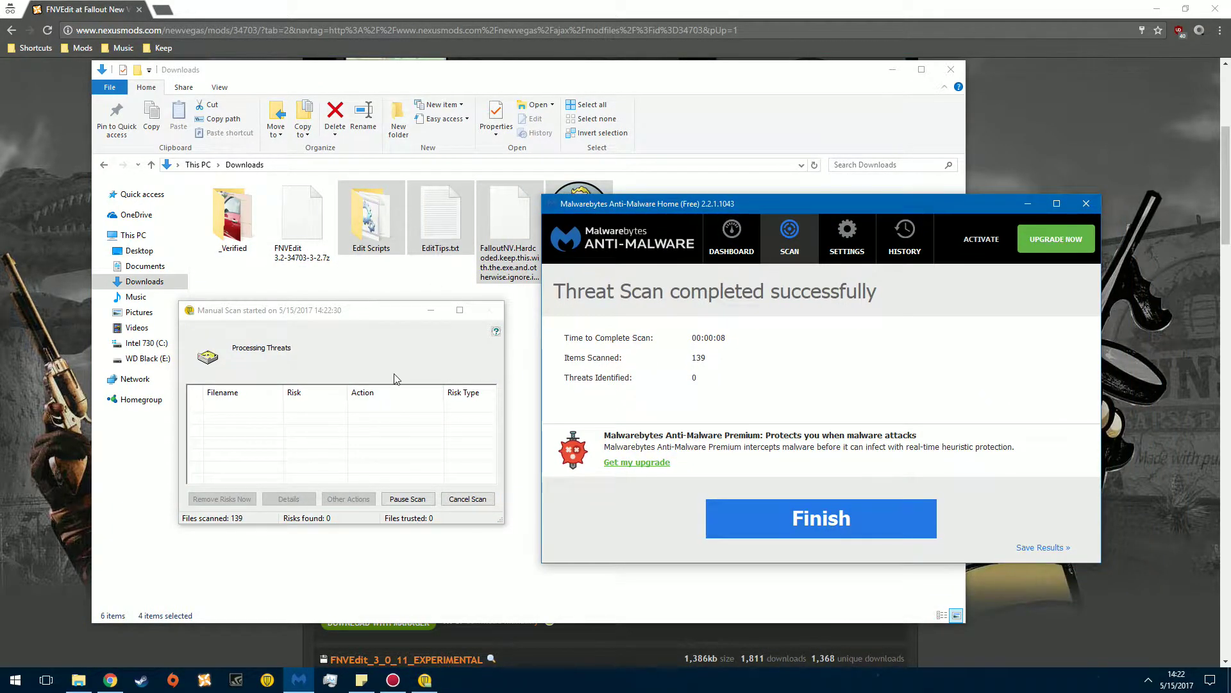
click(408, 354)
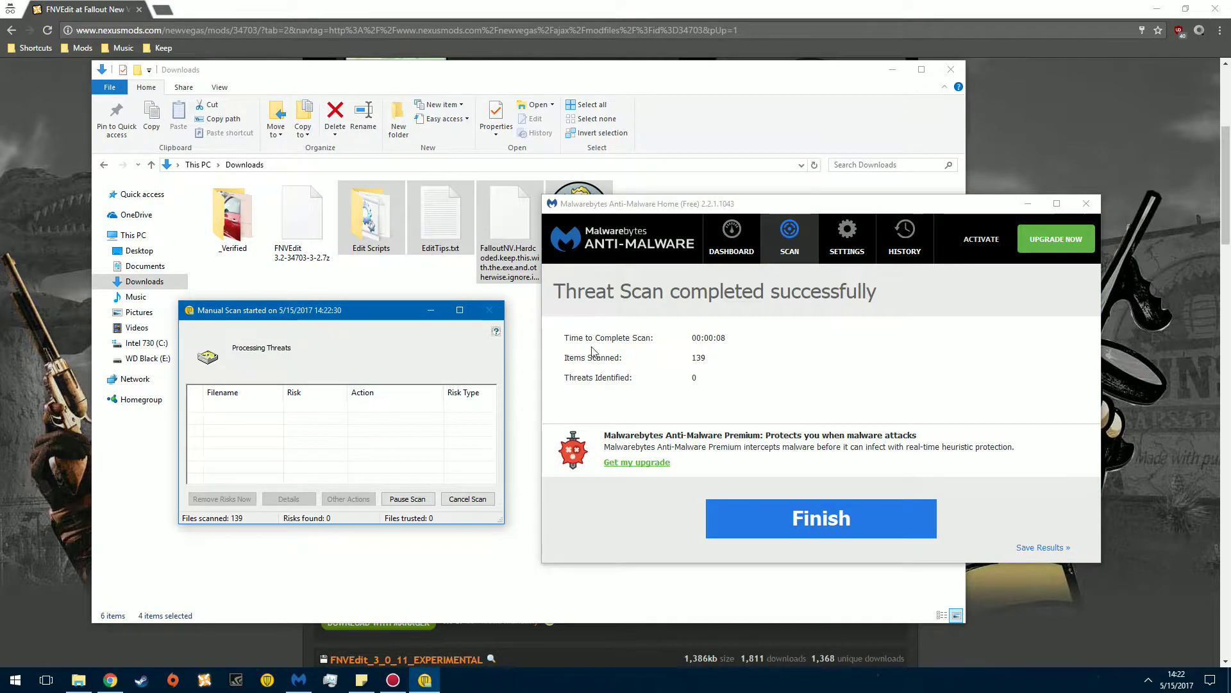
click(935, 206)
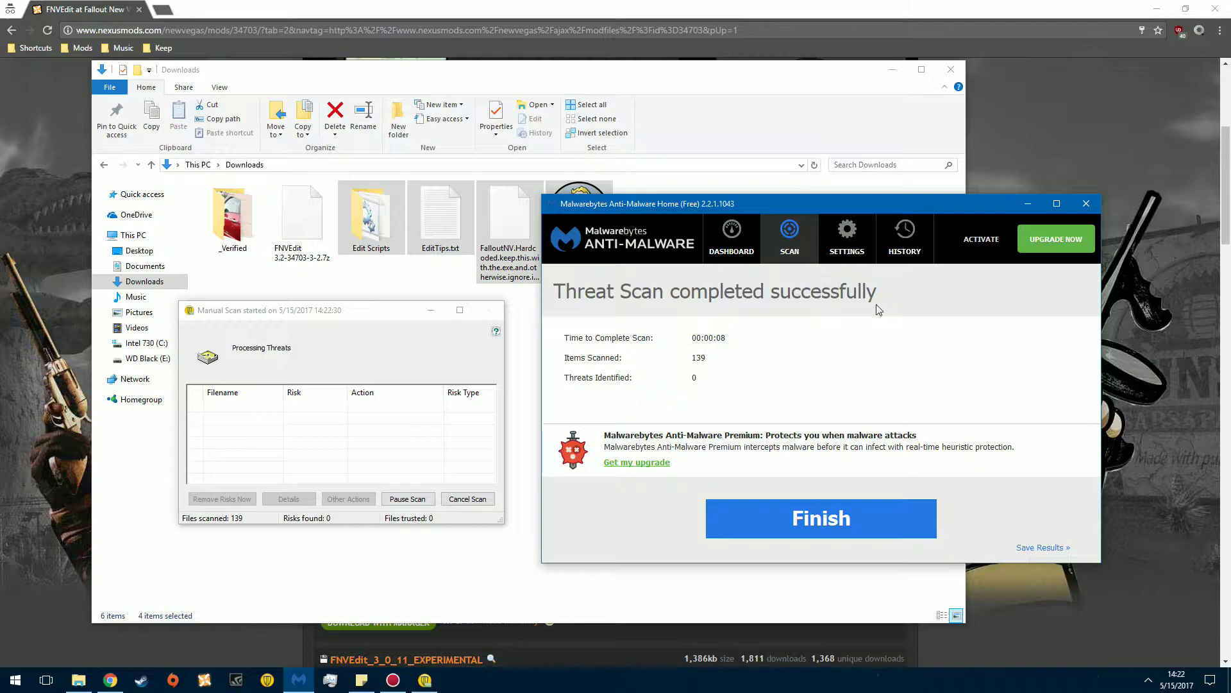
click(878, 514)
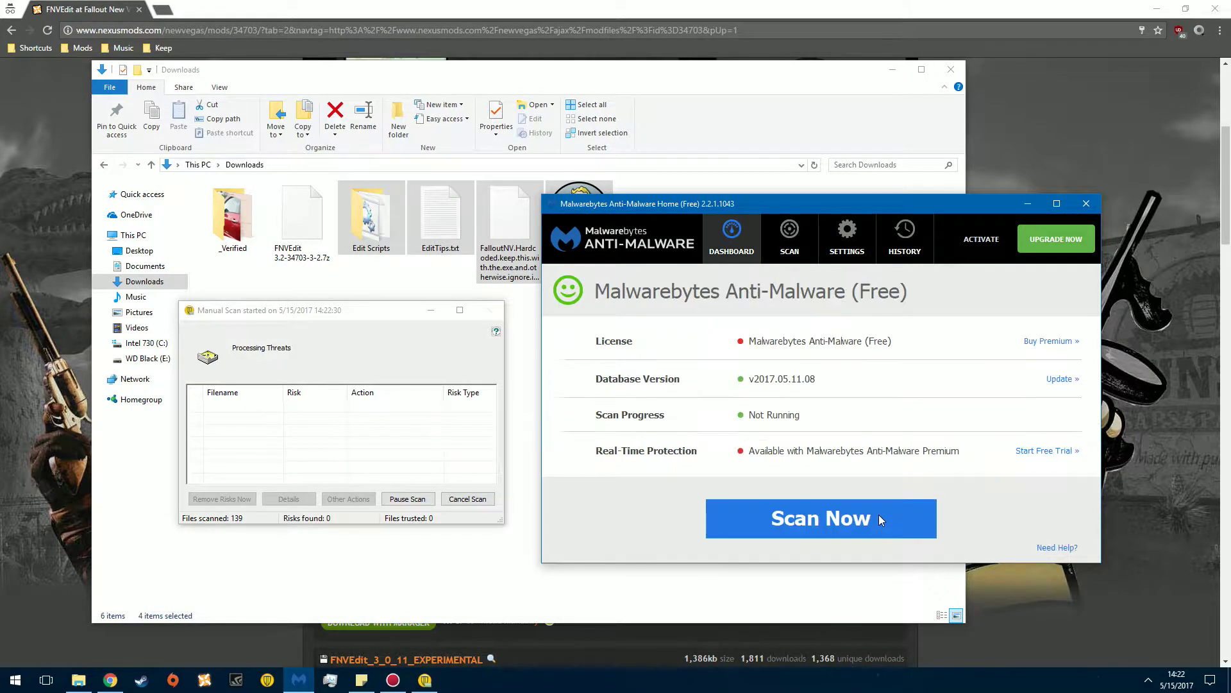
click(1082, 206)
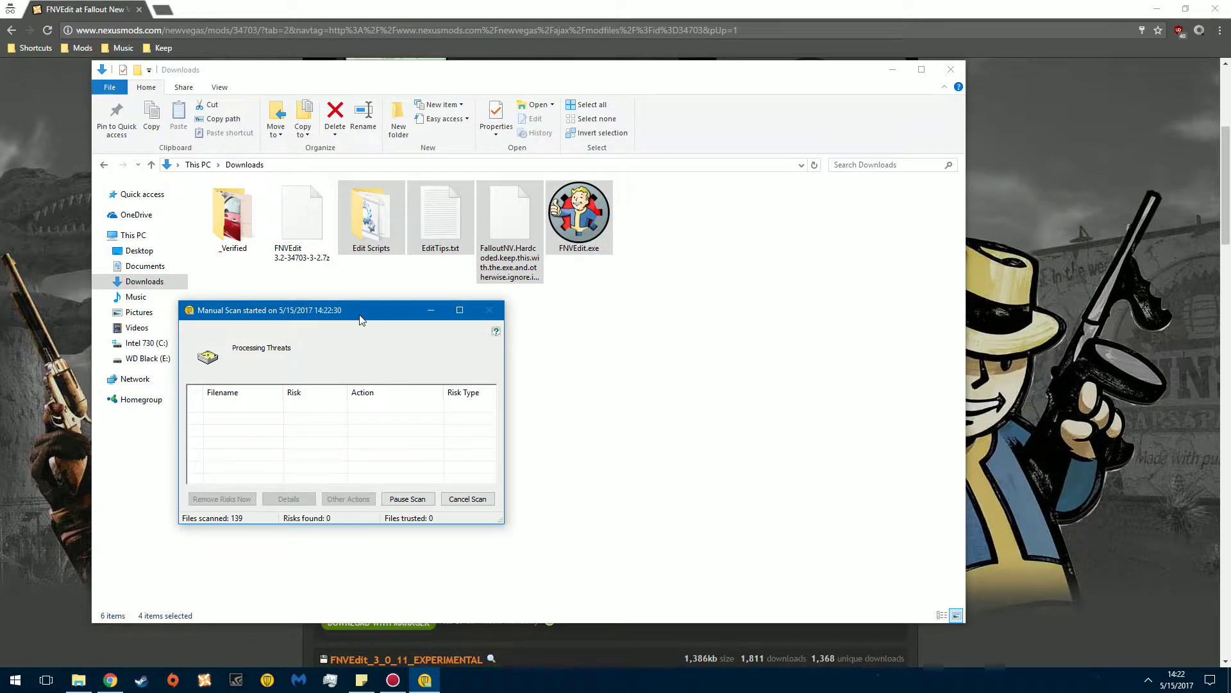
Minimize the browser and shrink the Downloads window so that it sits beside the manual scan window
drag(361, 318, 1054, 240)
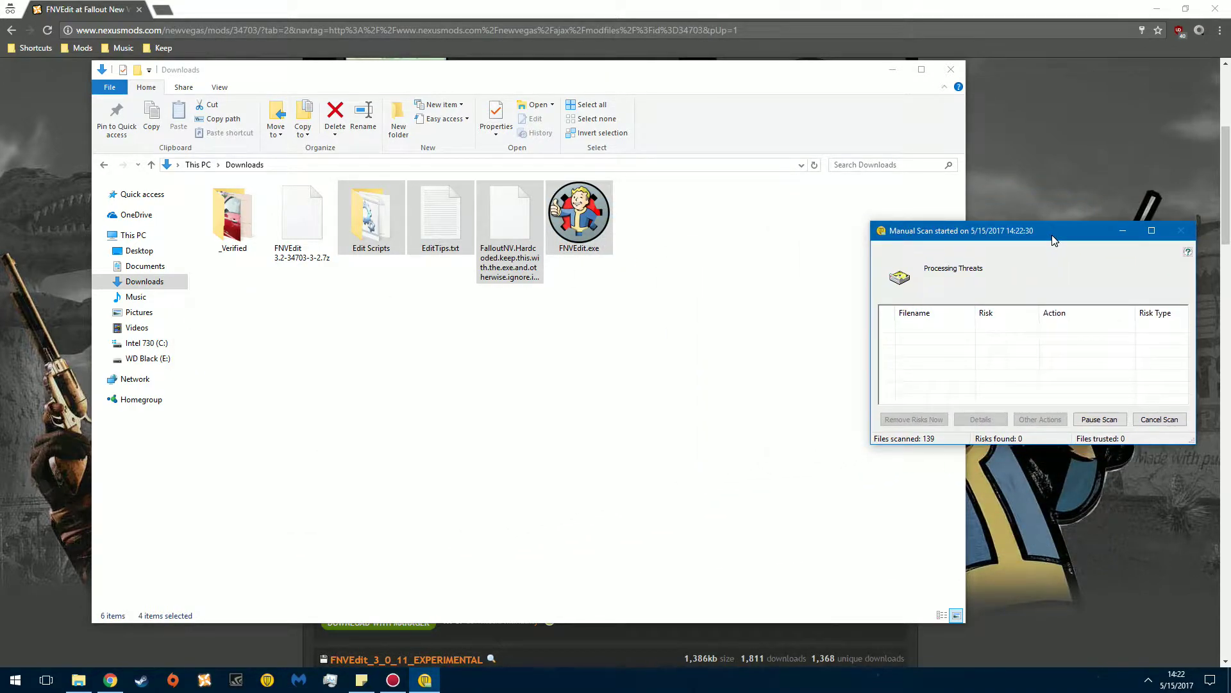
click(1157, 9)
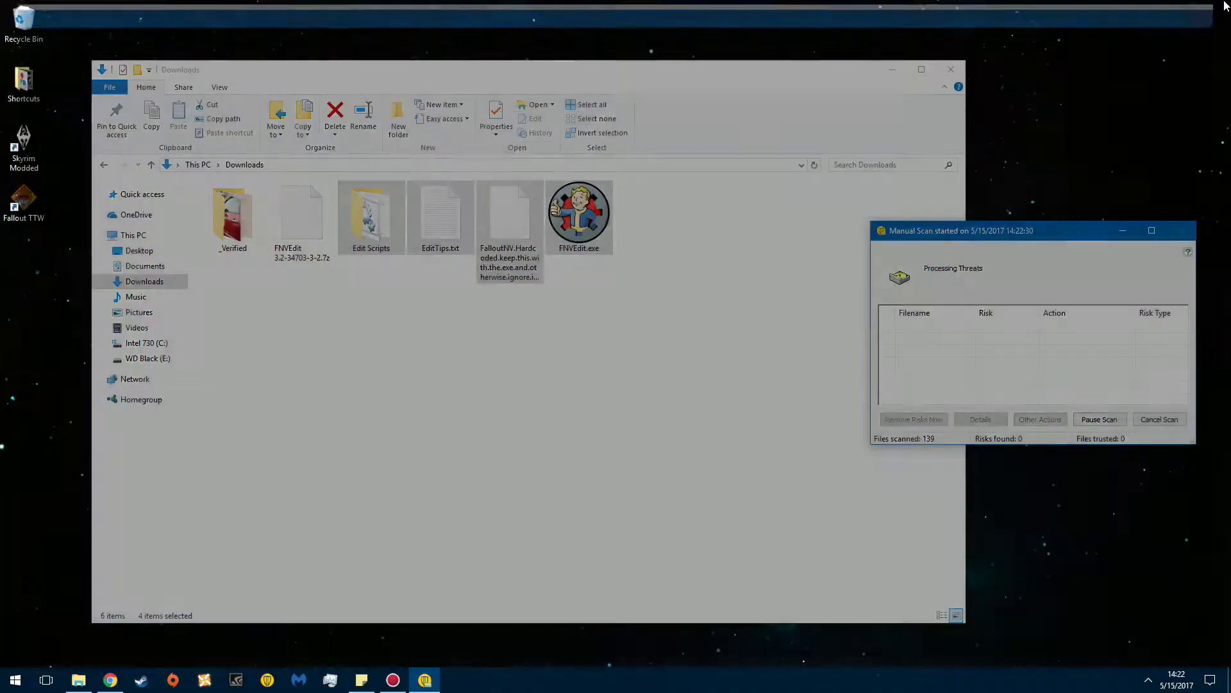
drag(645, 77, 592, 85)
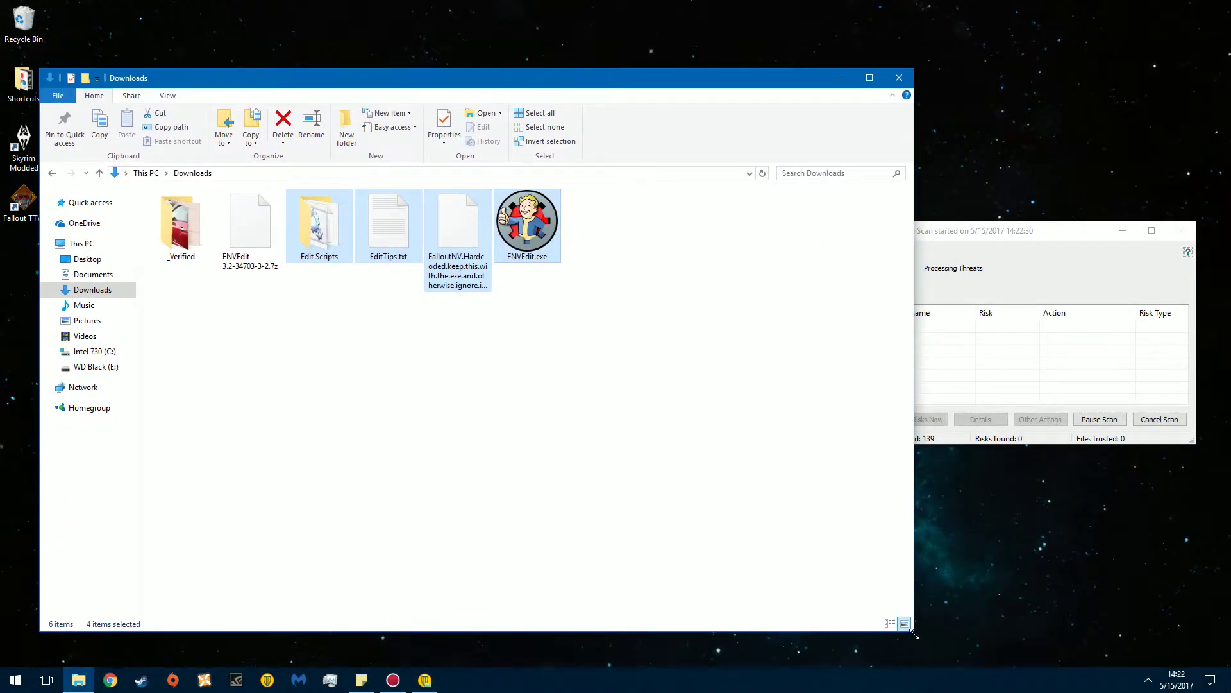
drag(914, 634, 764, 611)
click(374, 366)
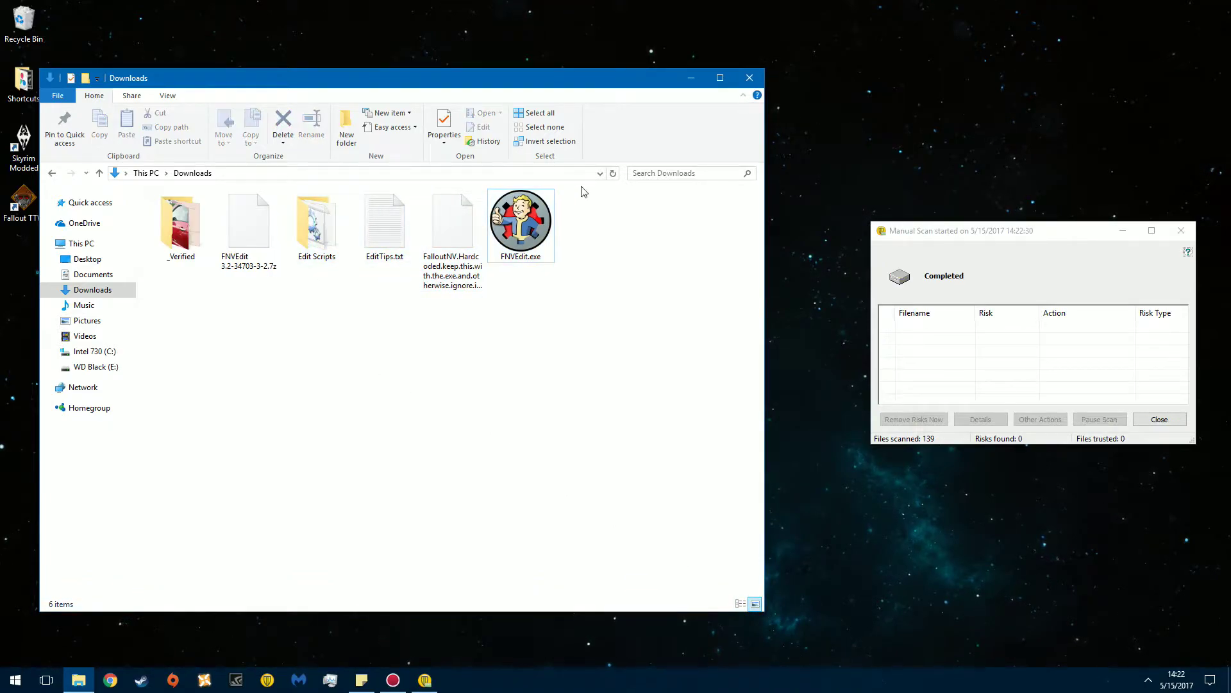
Bring the manual virus scan over the Downloads window to check its results, and close it
drag(997, 240, 554, 253)
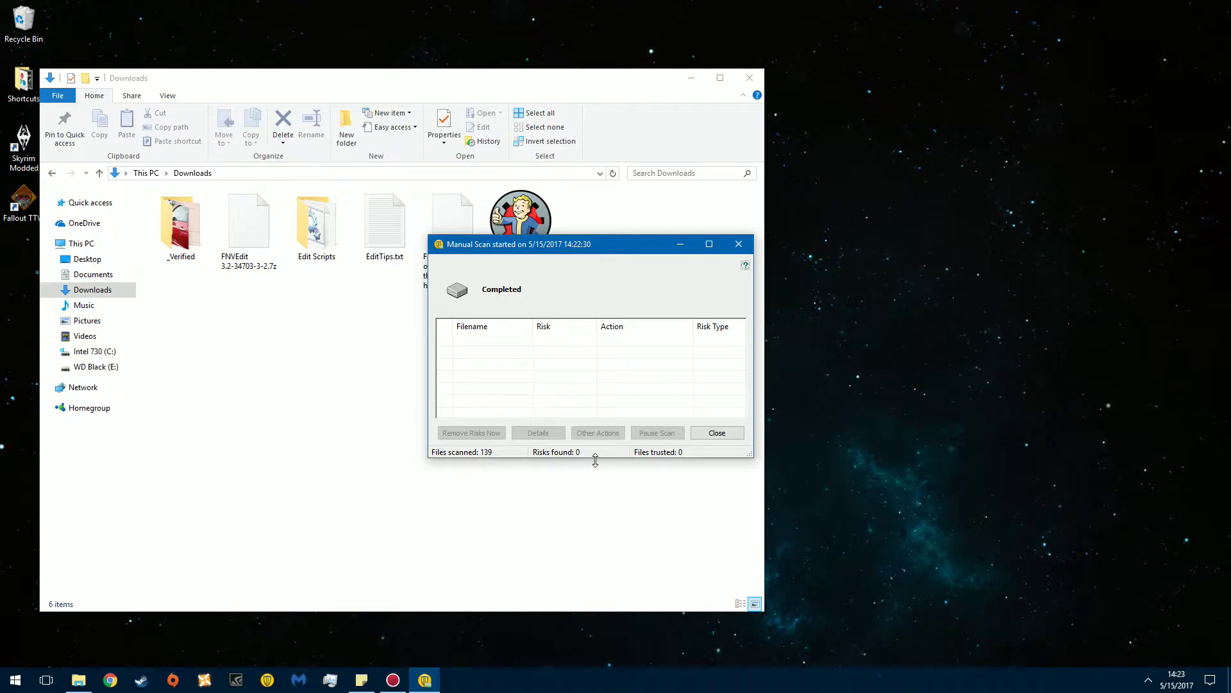
click(735, 434)
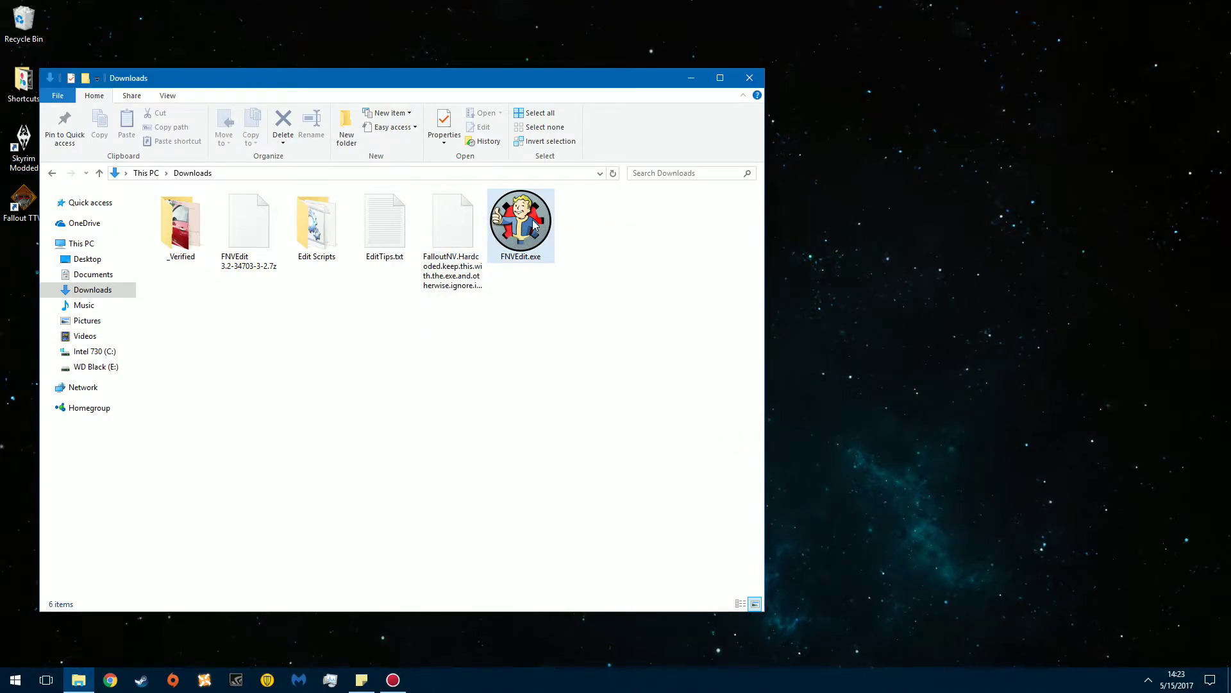
Look inside the extracted Edit Scripts folder and return to Downloads to review the extracted FNVEdit files
double_click(317, 228)
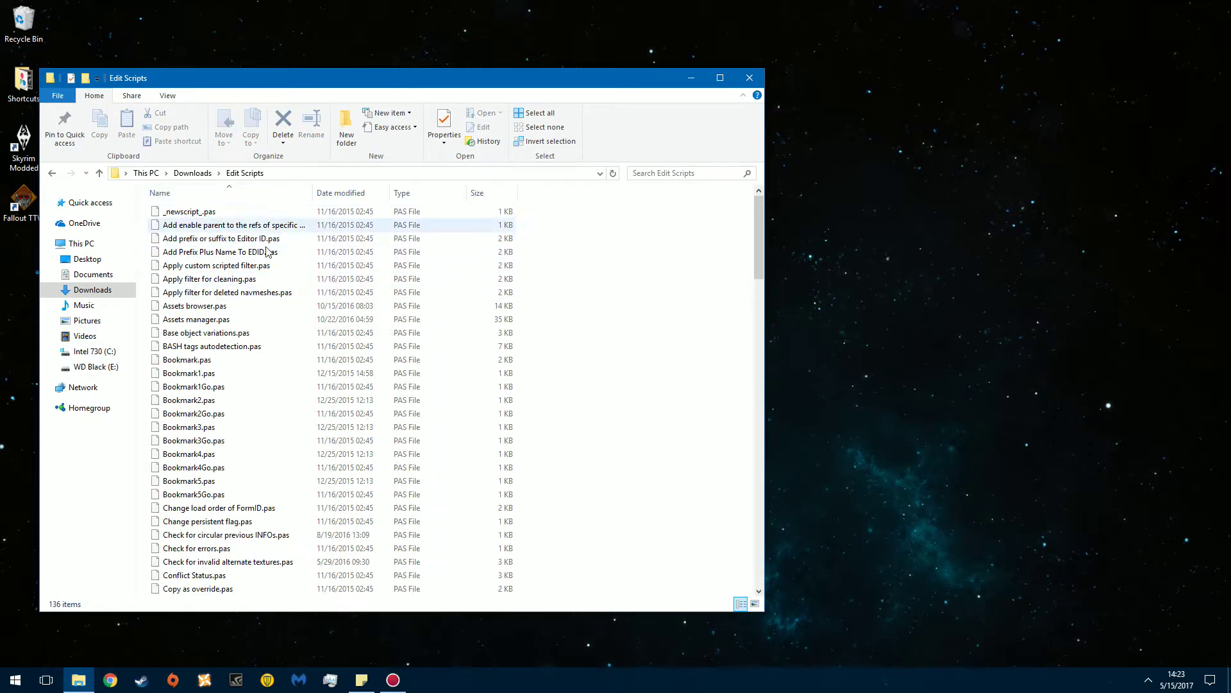
click(193, 173)
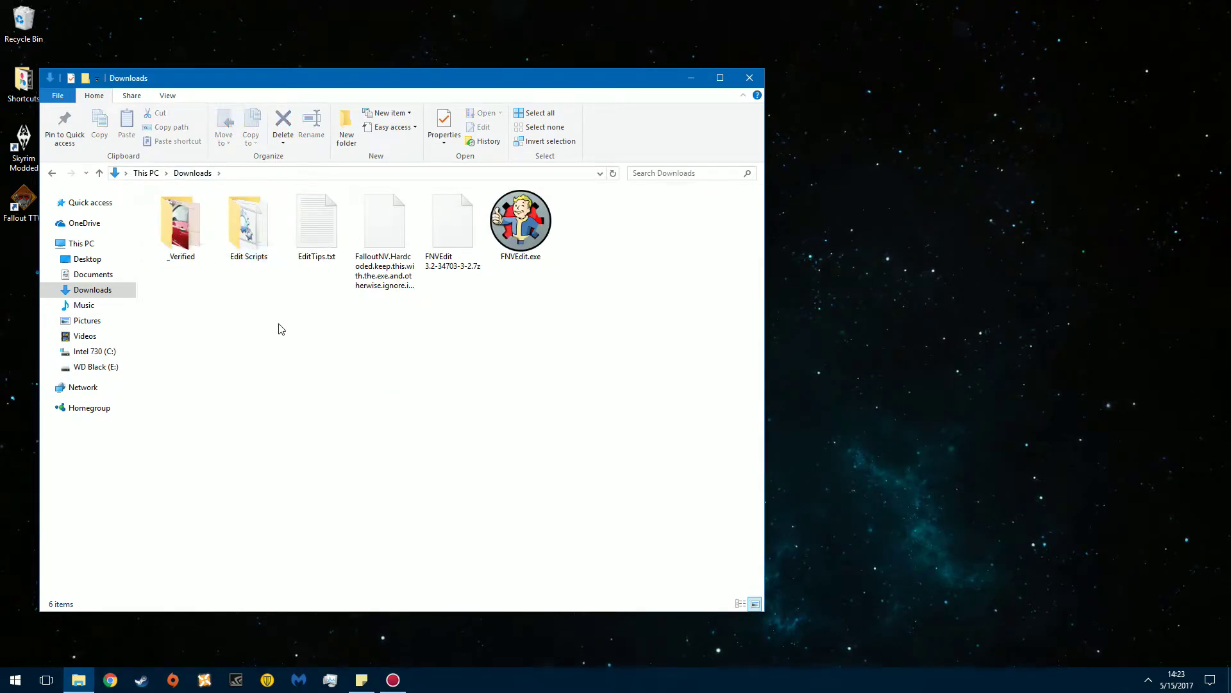
drag(251, 279, 282, 304)
drag(594, 226, 249, 238)
click(536, 353)
Delete the FNVEdit 3.2 archive from Downloads and copy the extracted Edit Scripts folder, EditTips.txt, FalloutNV.Hardcoded file and FNVEdit.exe
click(477, 272)
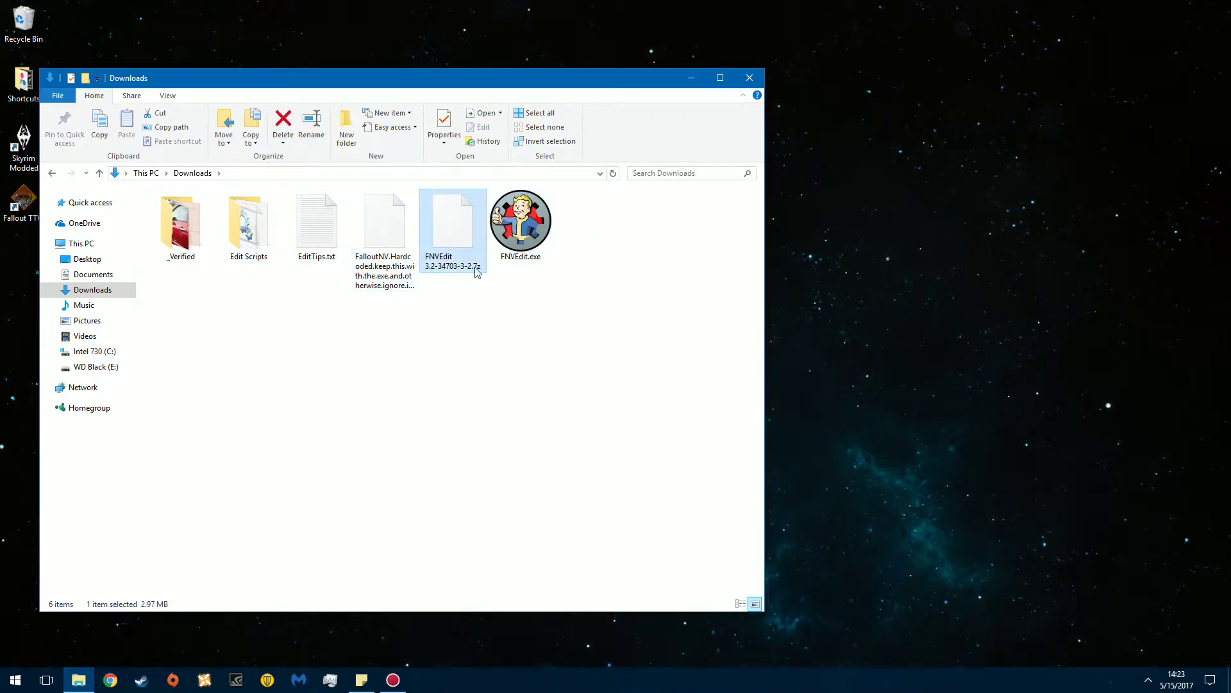
key(Delete)
drag(535, 250, 234, 225)
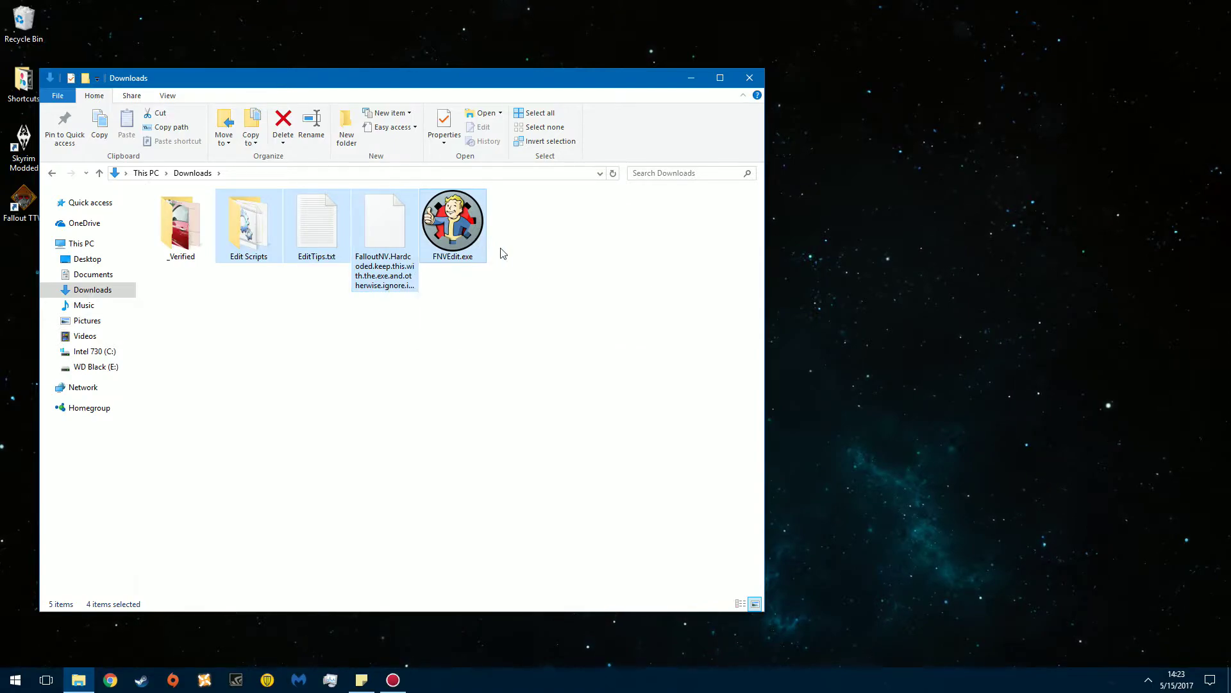
click(542, 247)
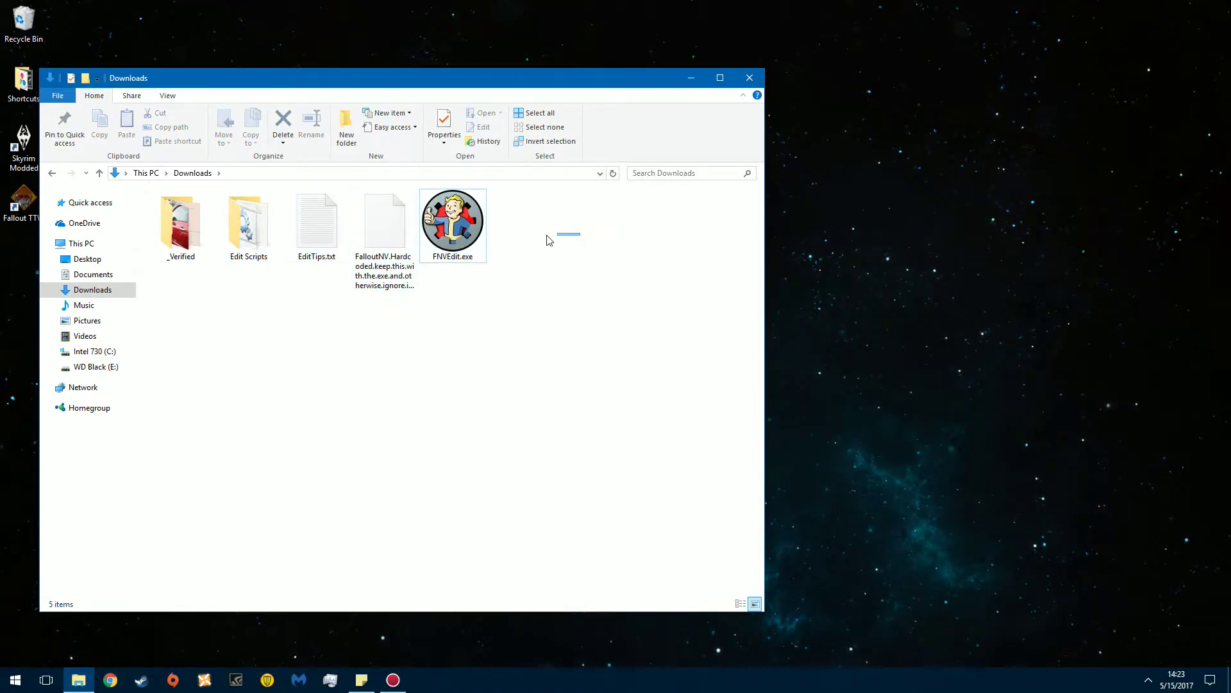
drag(569, 231, 218, 249)
right_click(243, 229)
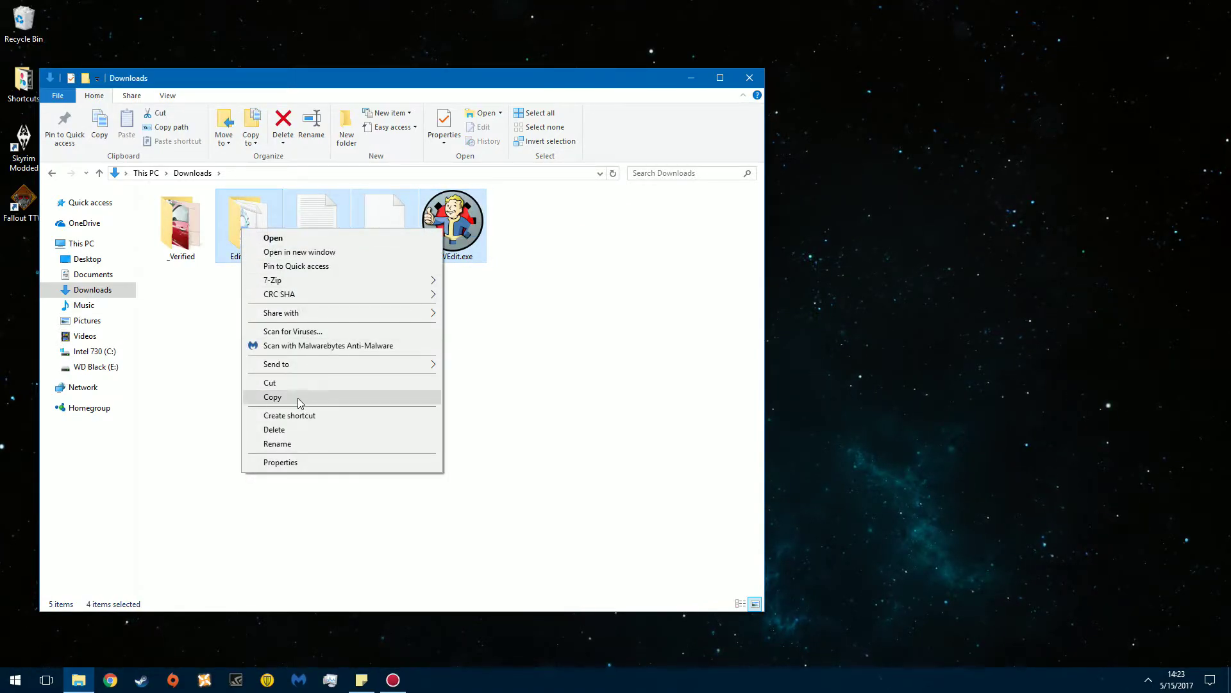
click(298, 397)
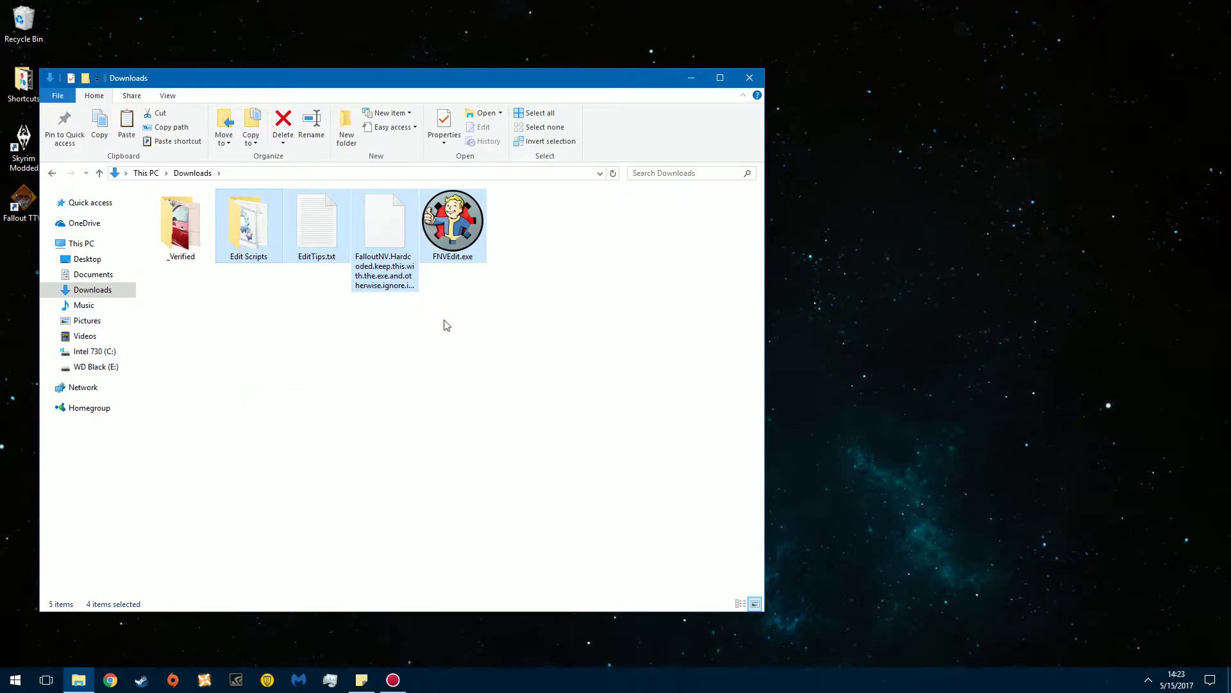
Open the Fallout New Vegas game folder under Program Files (x86)\Steam\steamapps\common on the WD Black (E:) drive
click(102, 368)
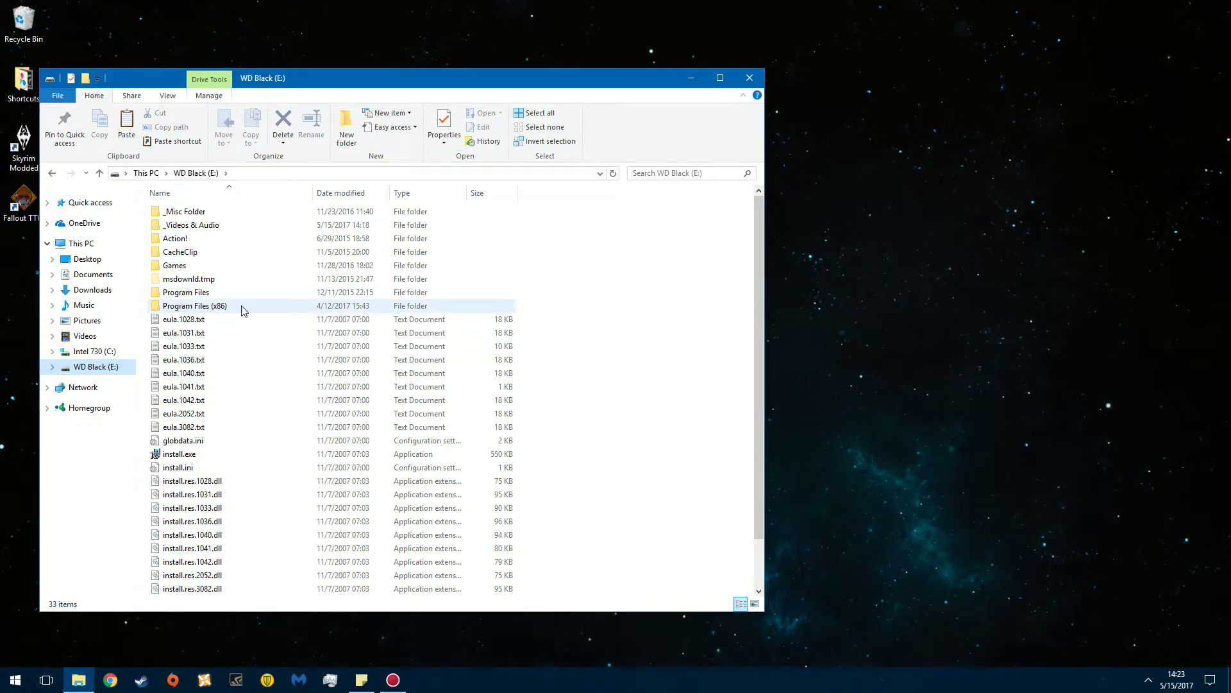
double_click(242, 310)
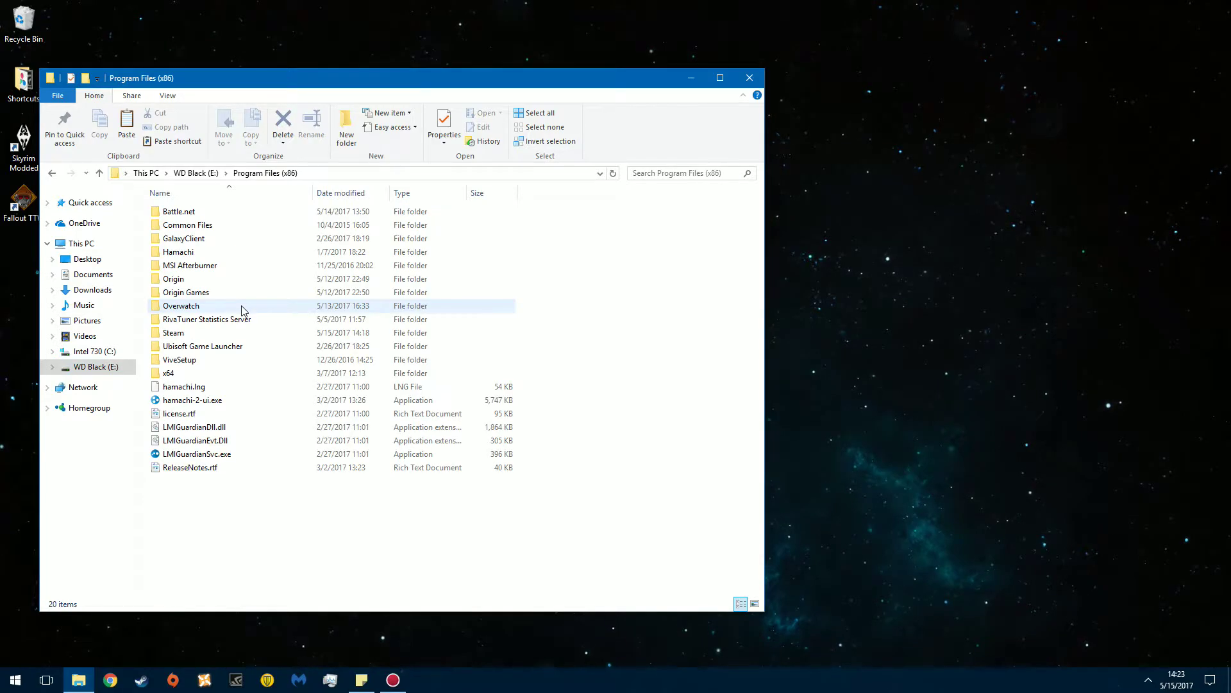
double_click(184, 338)
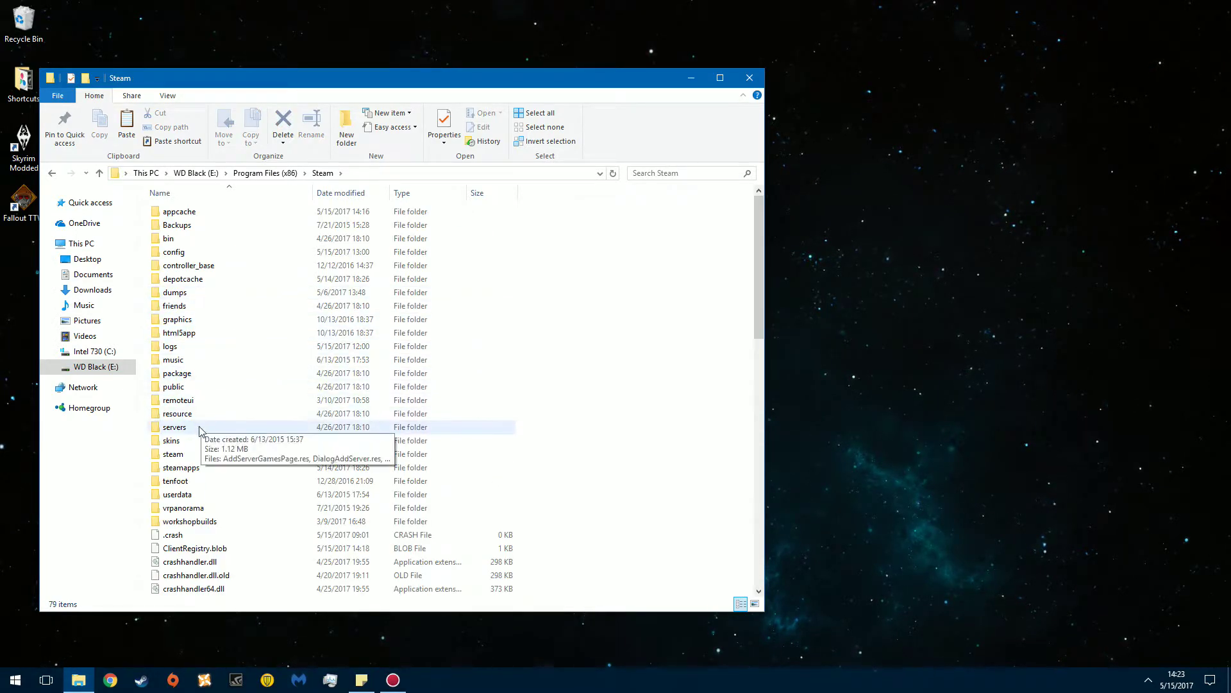
double_click(187, 469)
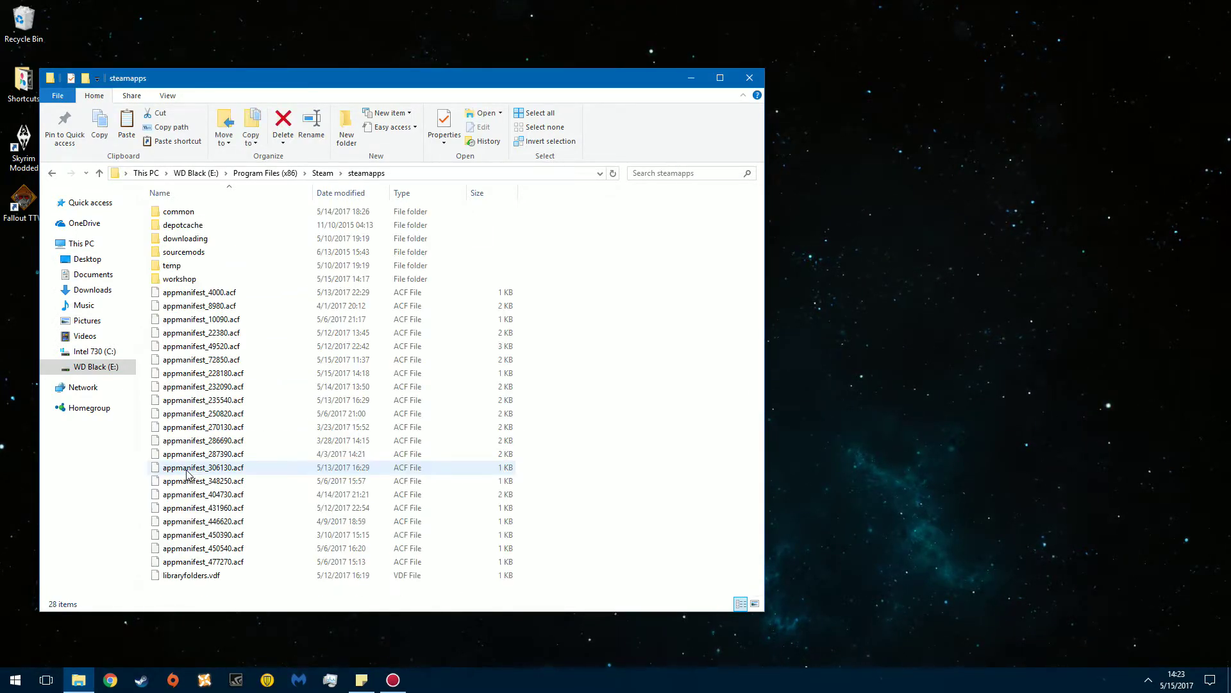
double_click(196, 214)
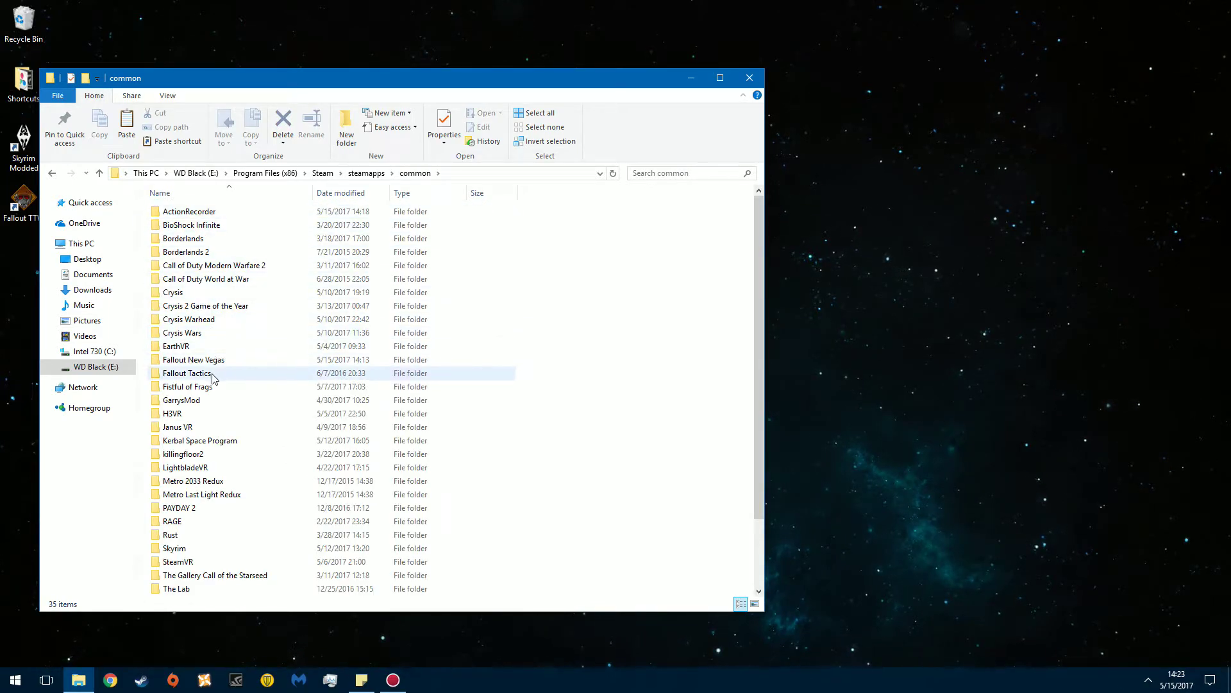
click(239, 359)
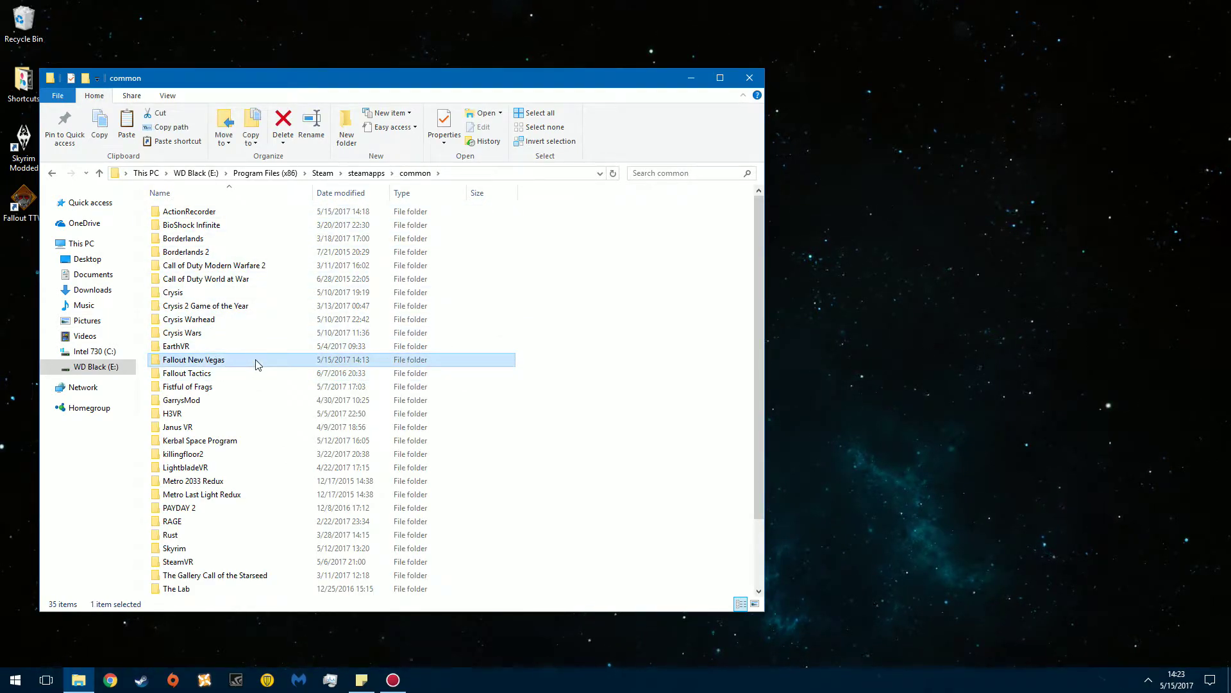
double_click(256, 362)
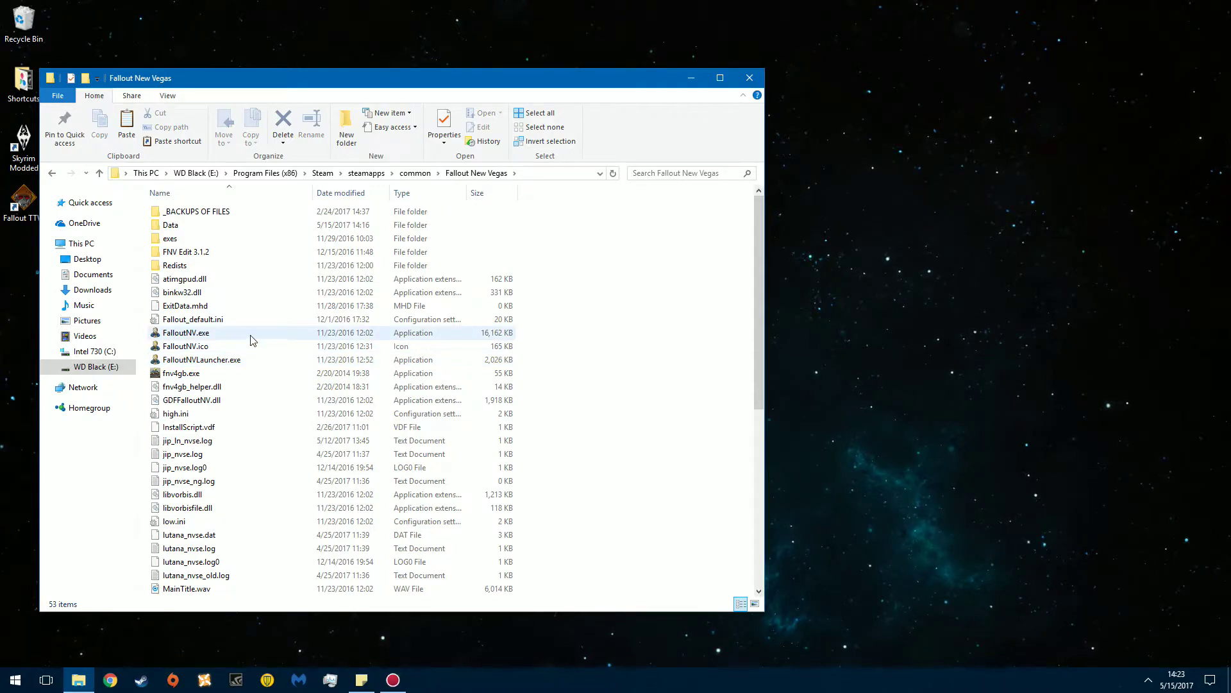
scroll(233, 308, down, 8)
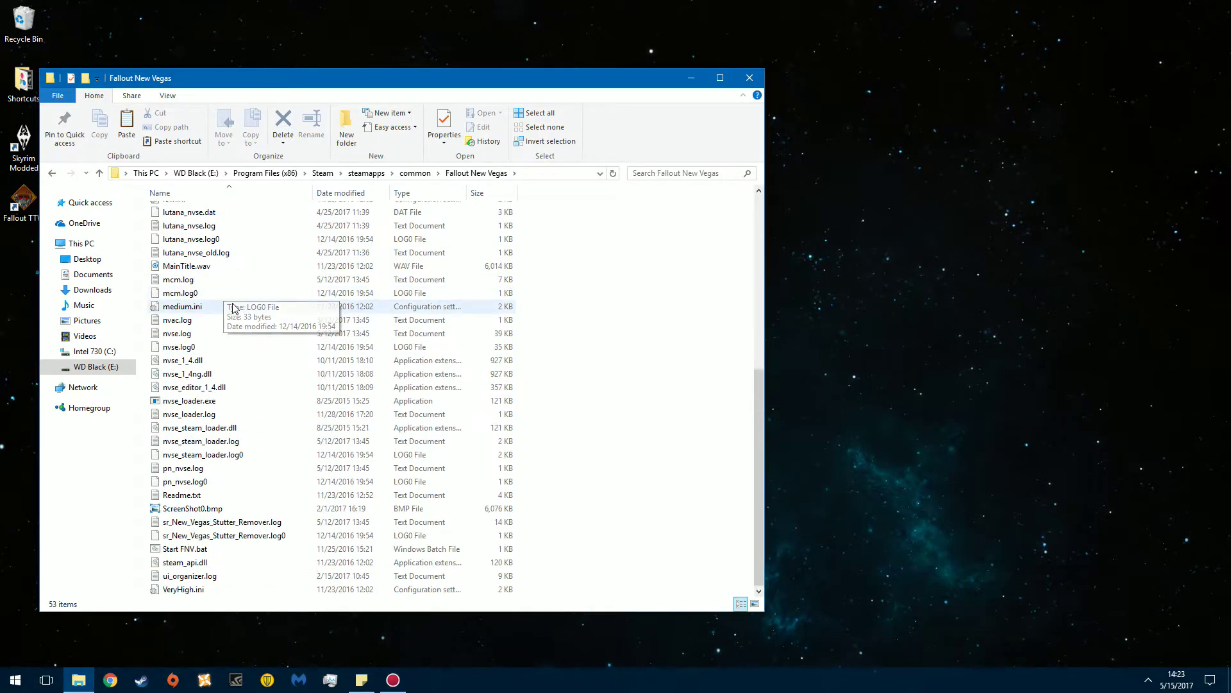
scroll(233, 308, up, 8)
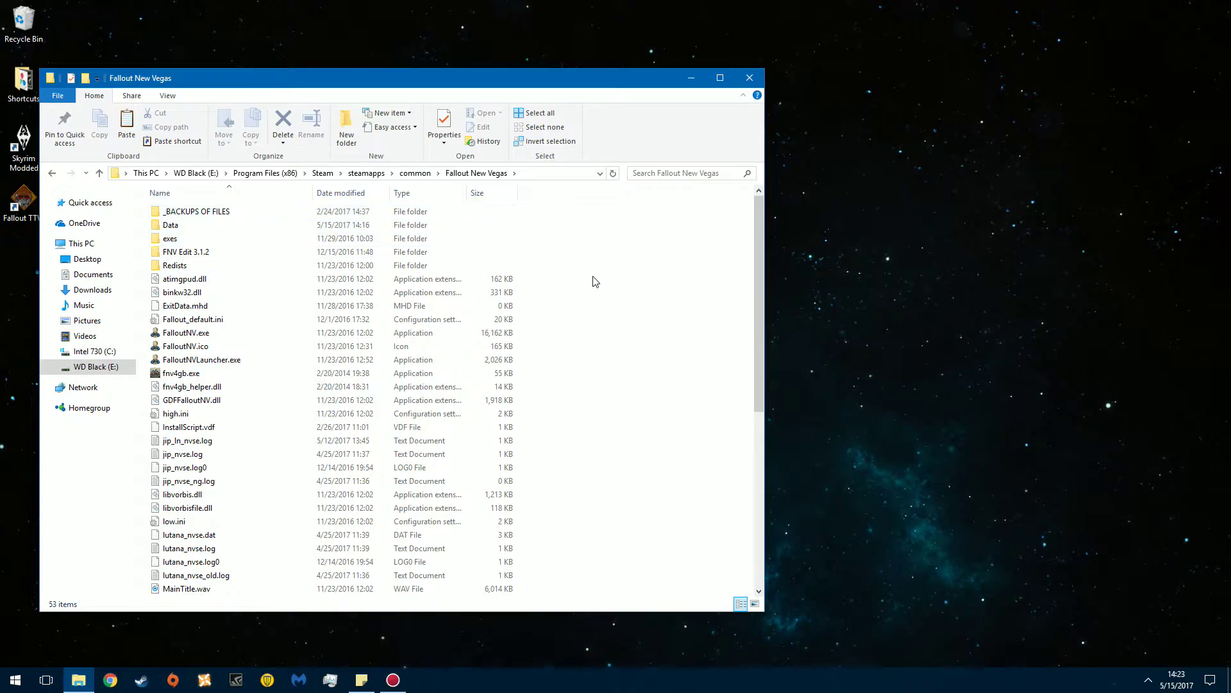
Create a new folder named "FNV Edit Supreme" inside the Fallout New Vegas folder
right_click(614, 289)
mouse_move(662, 449)
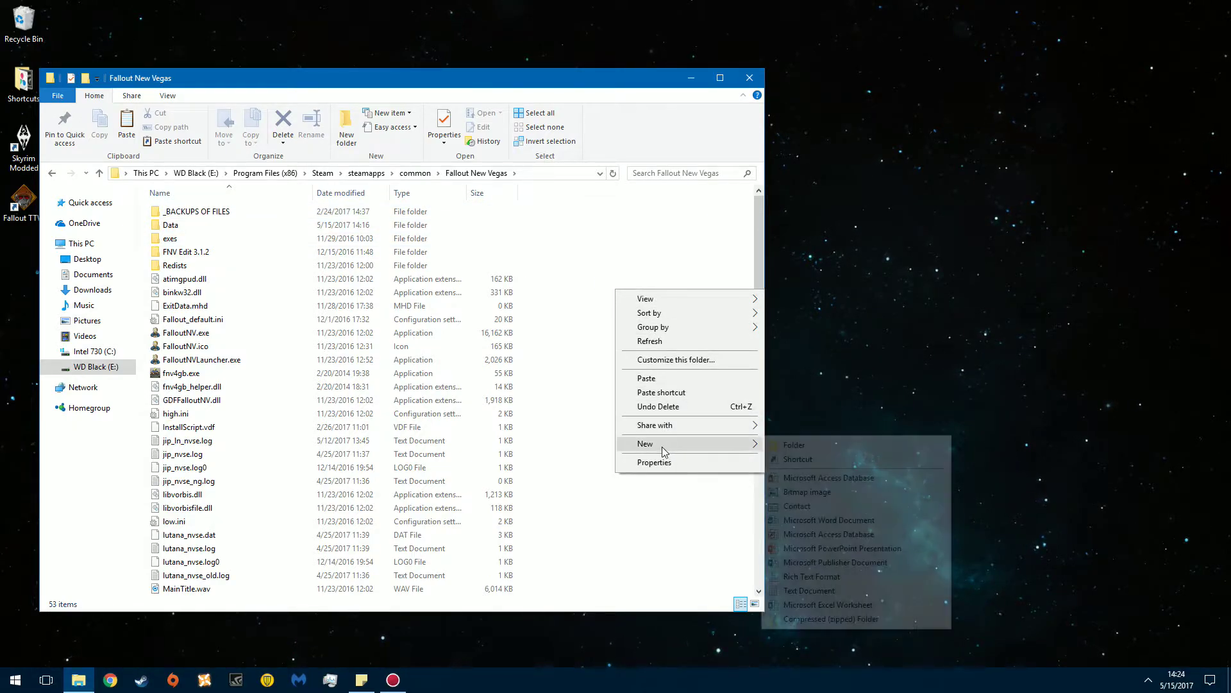
click(793, 446)
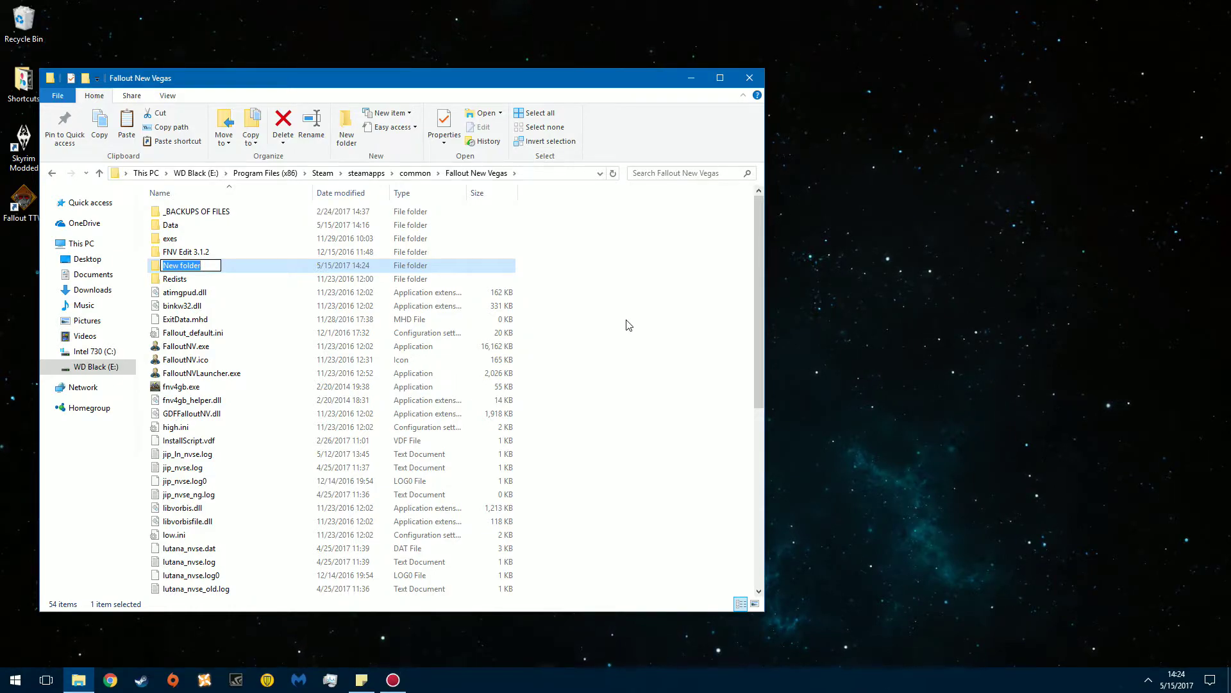
text(FNV Edit Supr)
text(eme)
click(629, 325)
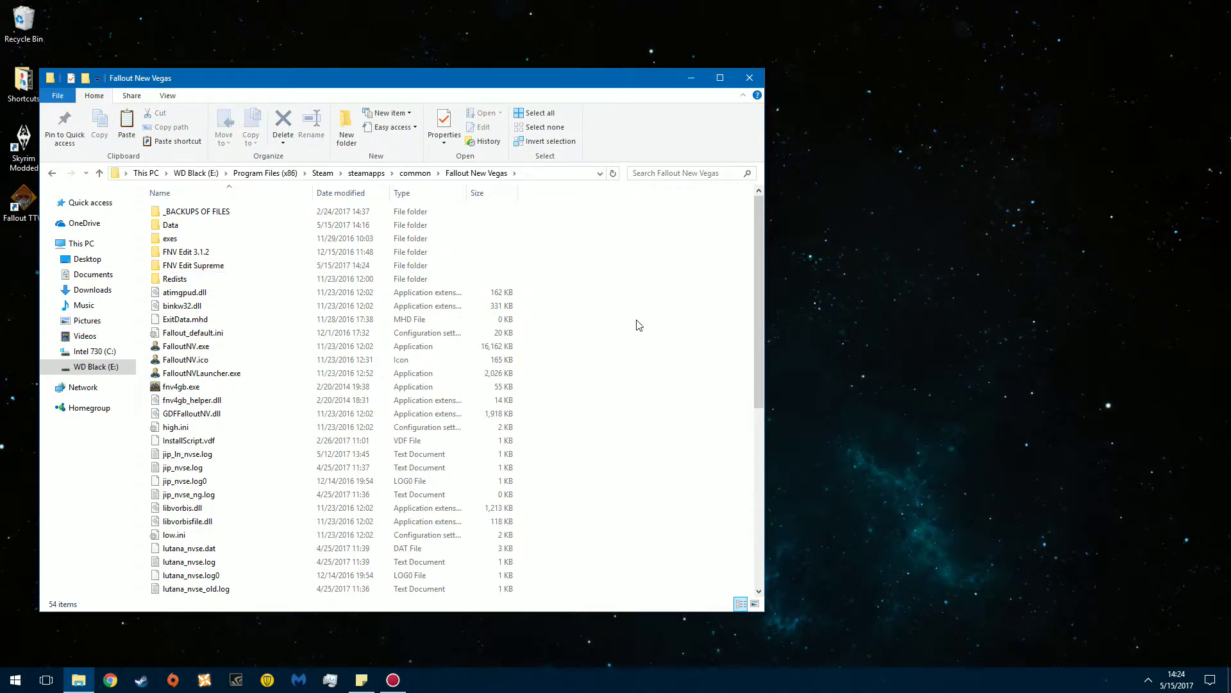
Paste the copied FNVEdit files into the FNV Edit Supreme folder
double_click(204, 273)
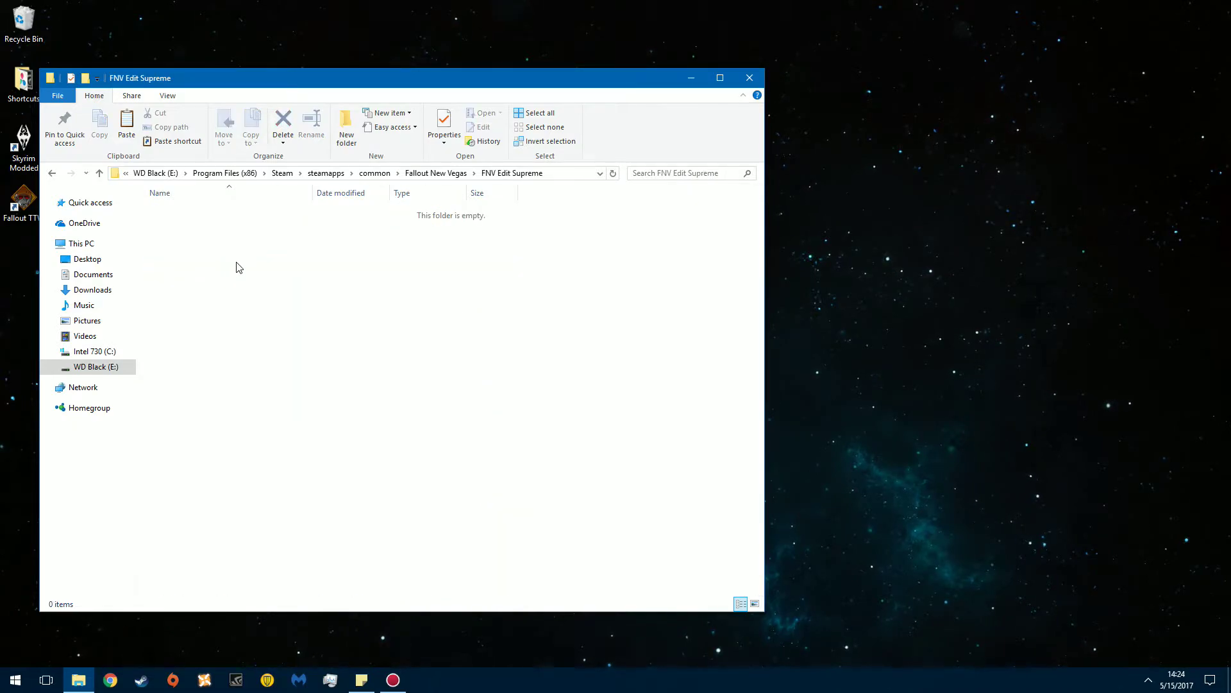
right_click(237, 266)
click(295, 353)
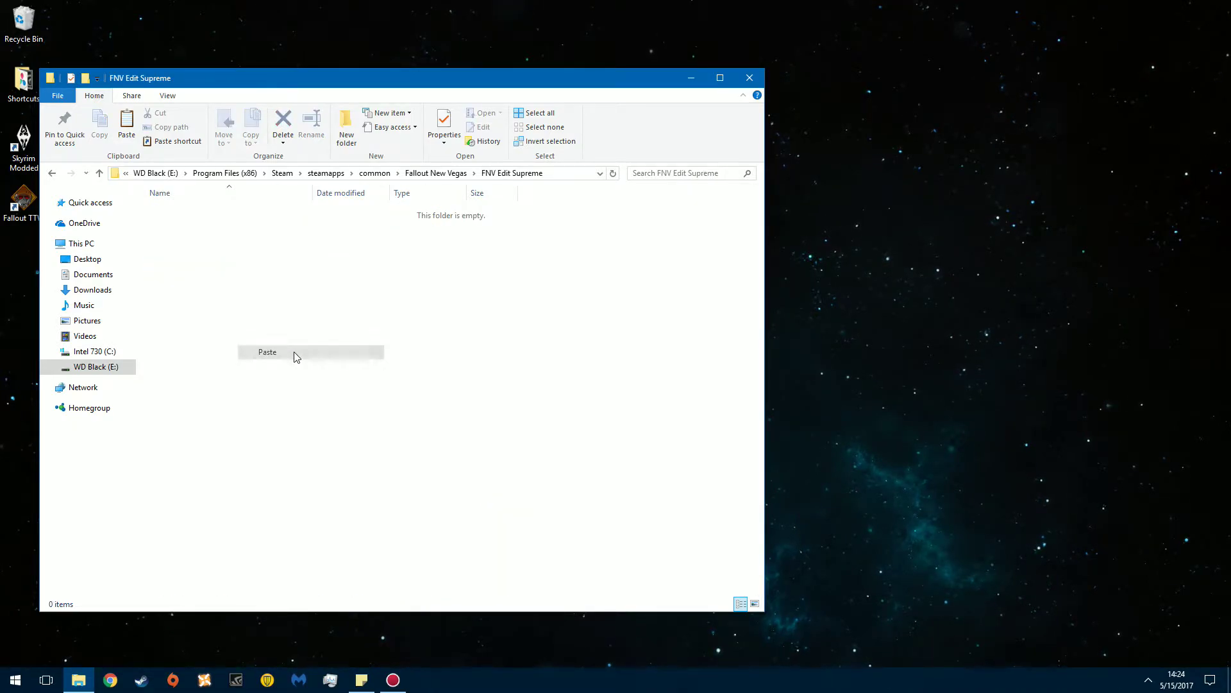
click(213, 278)
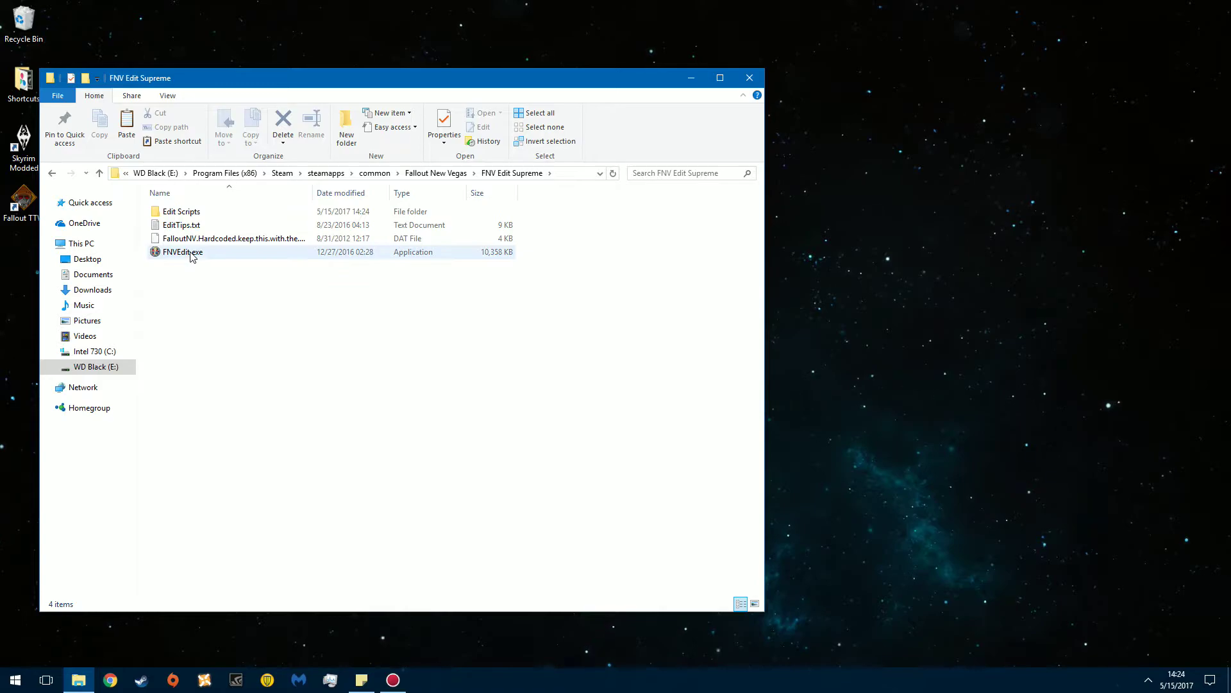
Launch FNVEdit.exe from the FNV Edit Supreme folder and try to load the plugins with Mergev3.esp excluded
drag(188, 79, 432, 91)
double_click(428, 263)
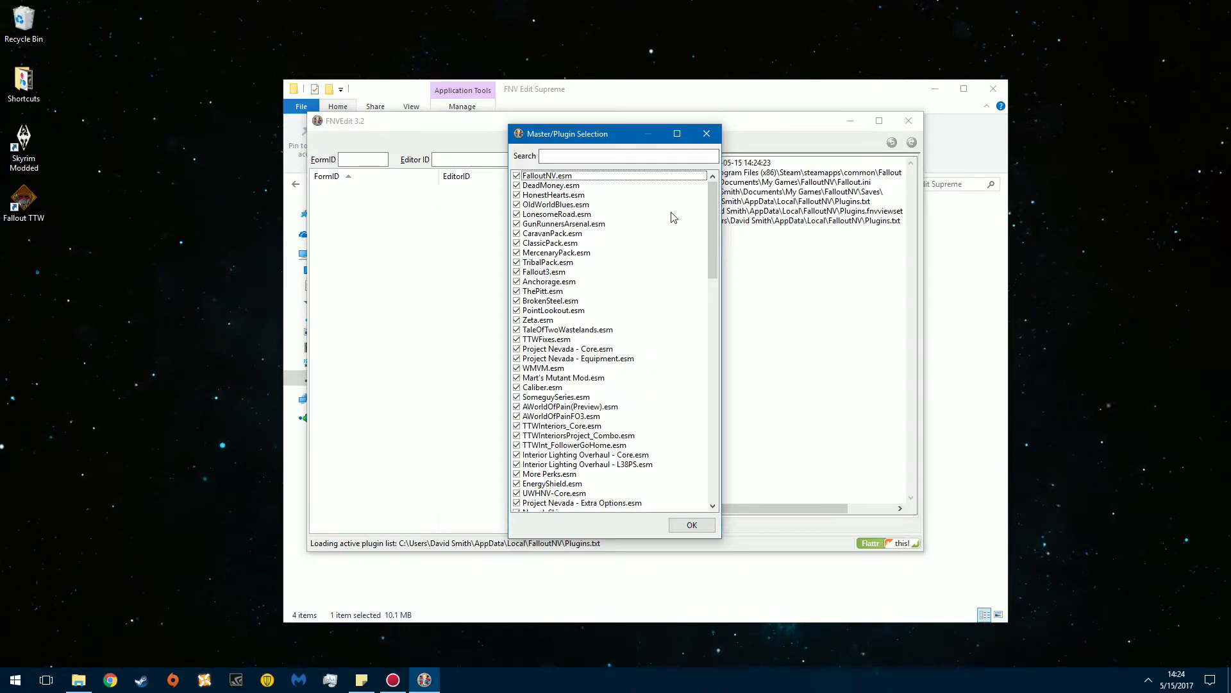
drag(716, 192, 730, 454)
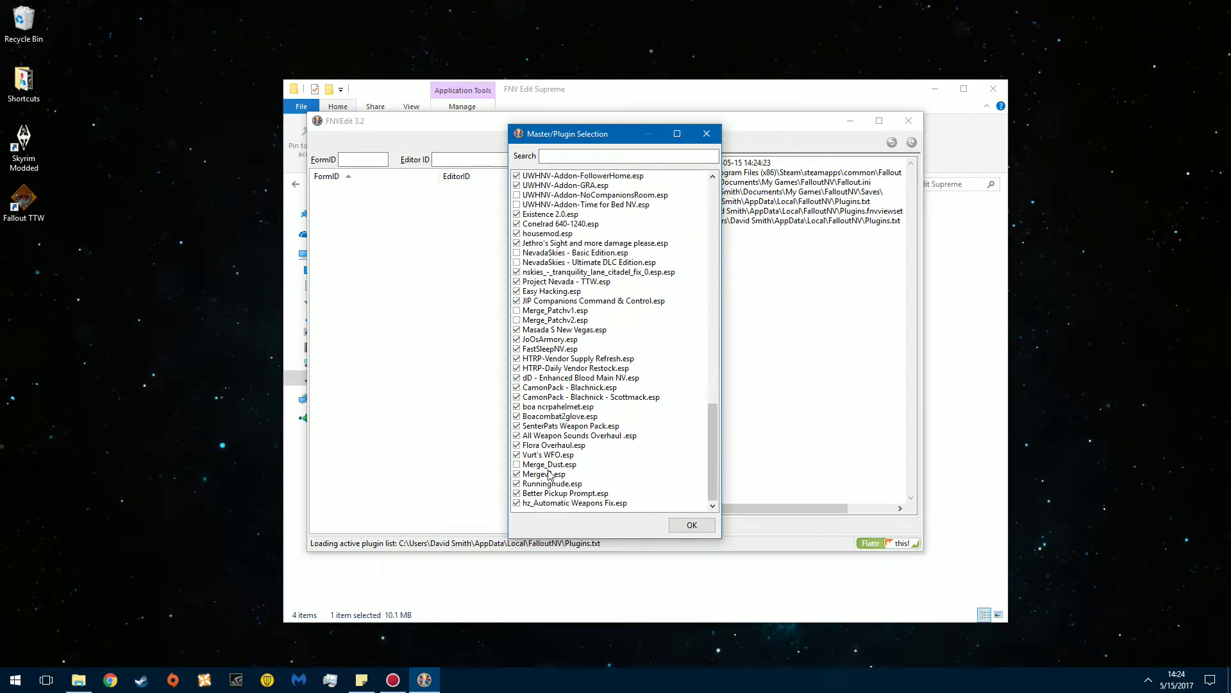
click(517, 474)
scroll(558, 403, up, 20)
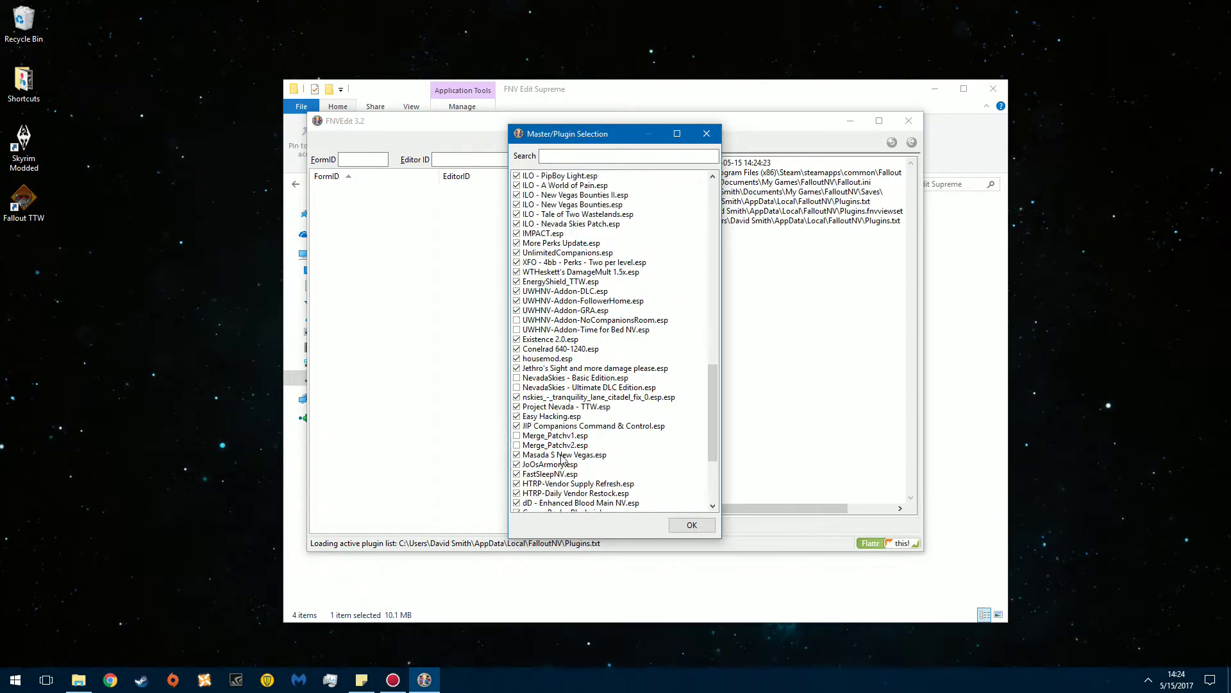
scroll(556, 384, up, 2)
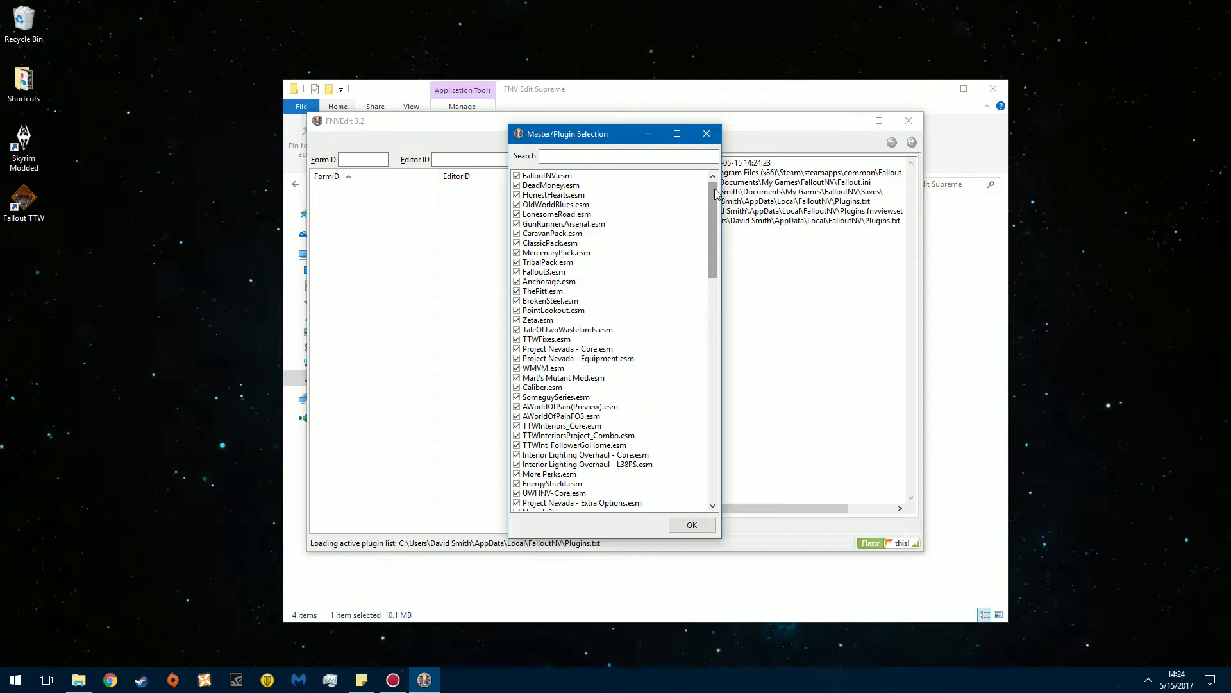
drag(714, 195, 744, 437)
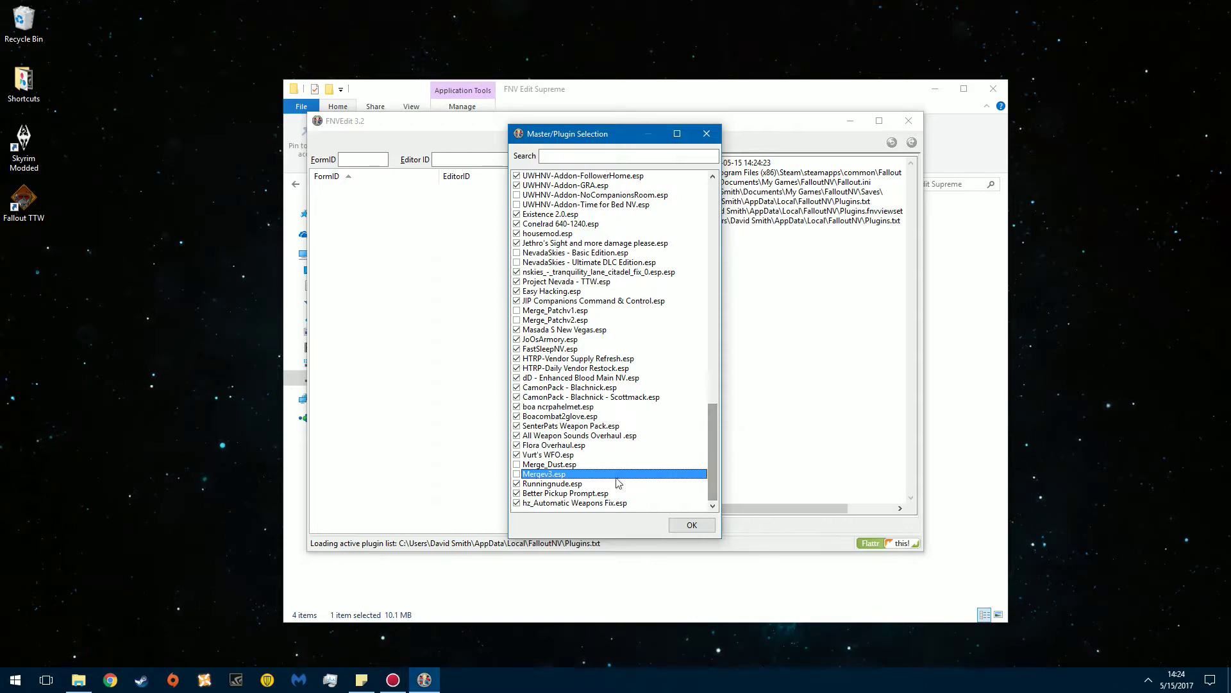
key(Return)
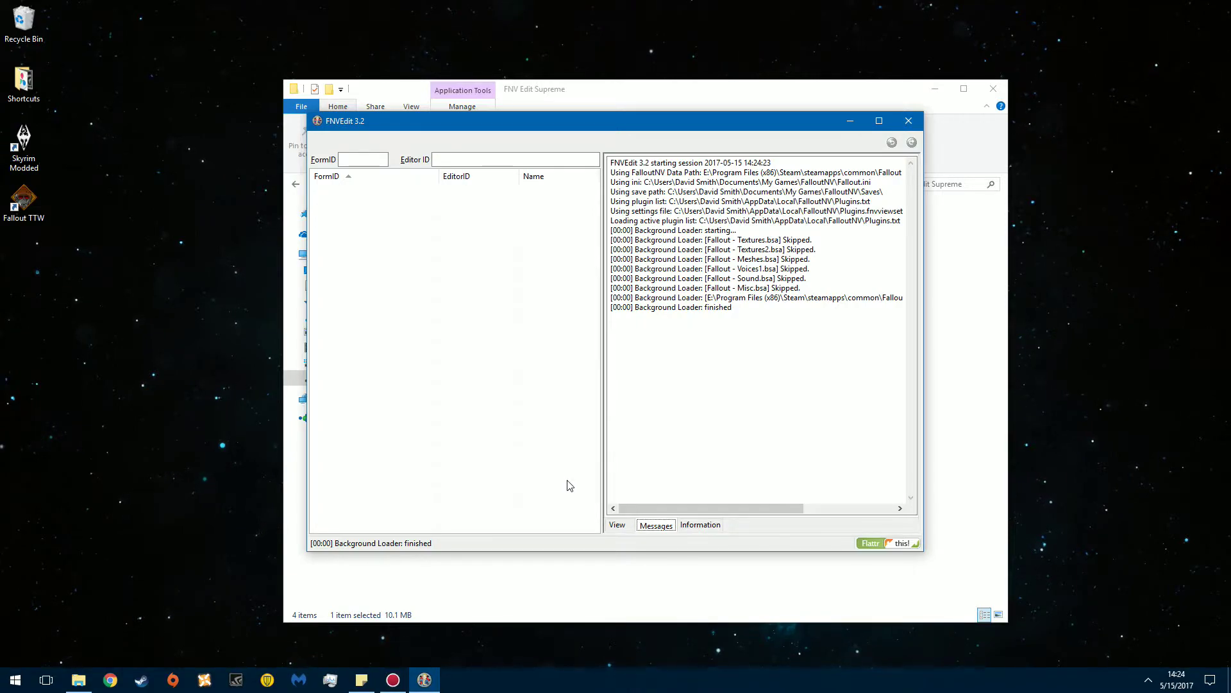
click(909, 121)
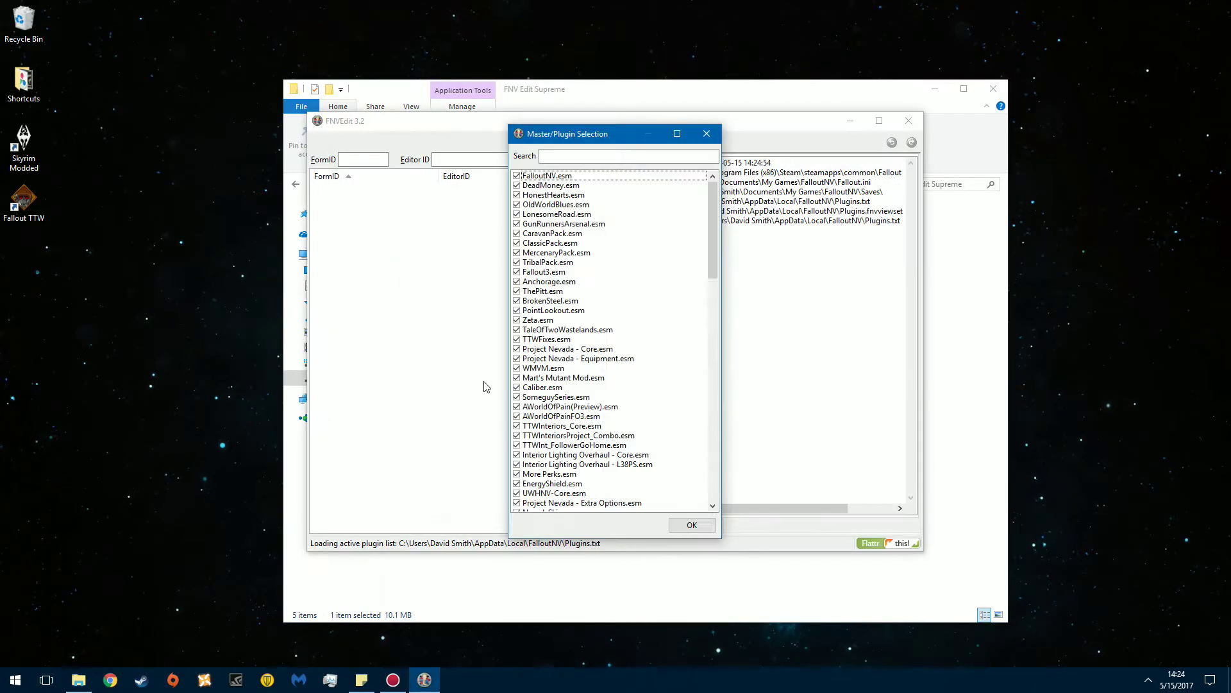
Exclude Mergev3.esp from the master/plugin selection and load the remaining checked plugins
drag(712, 207, 739, 446)
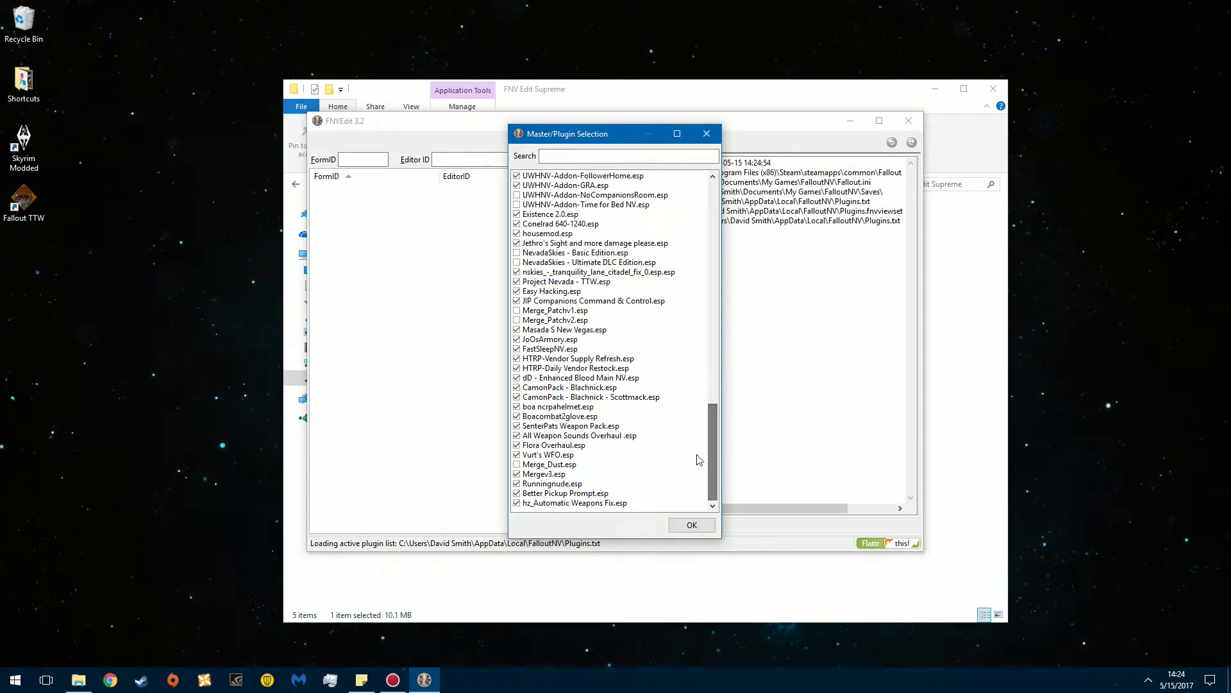
click(517, 475)
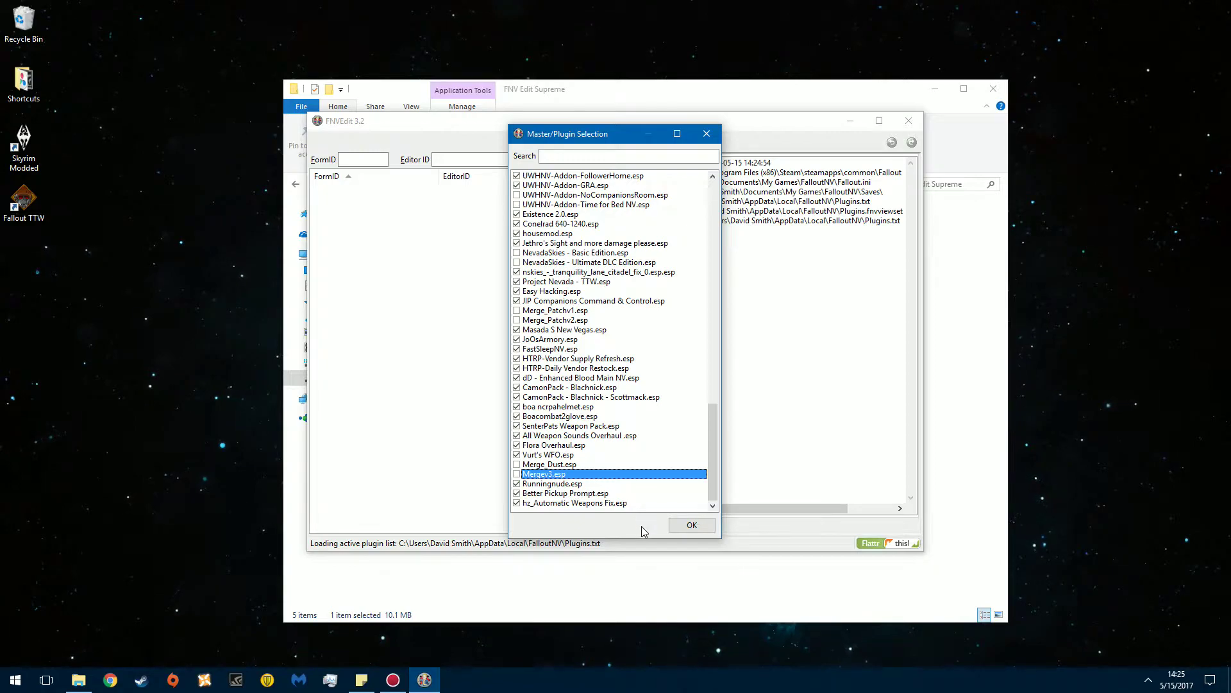
click(692, 526)
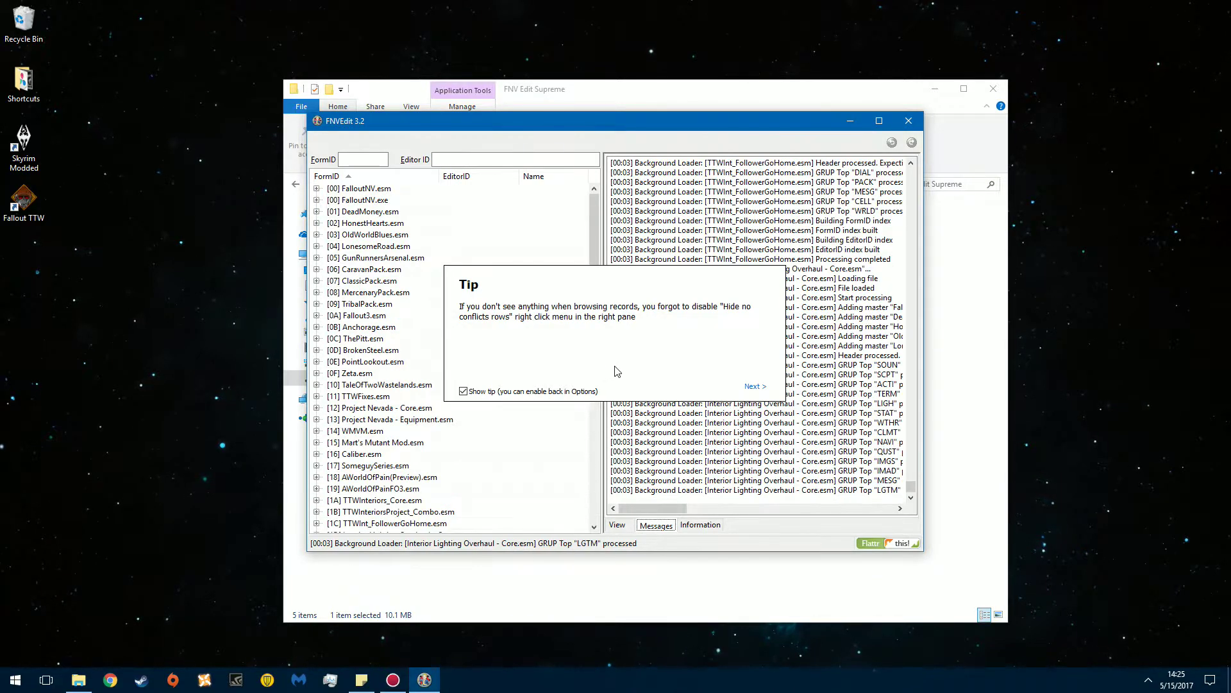
Page through the FNVEdit tips and turn off the Show tip option
click(758, 388)
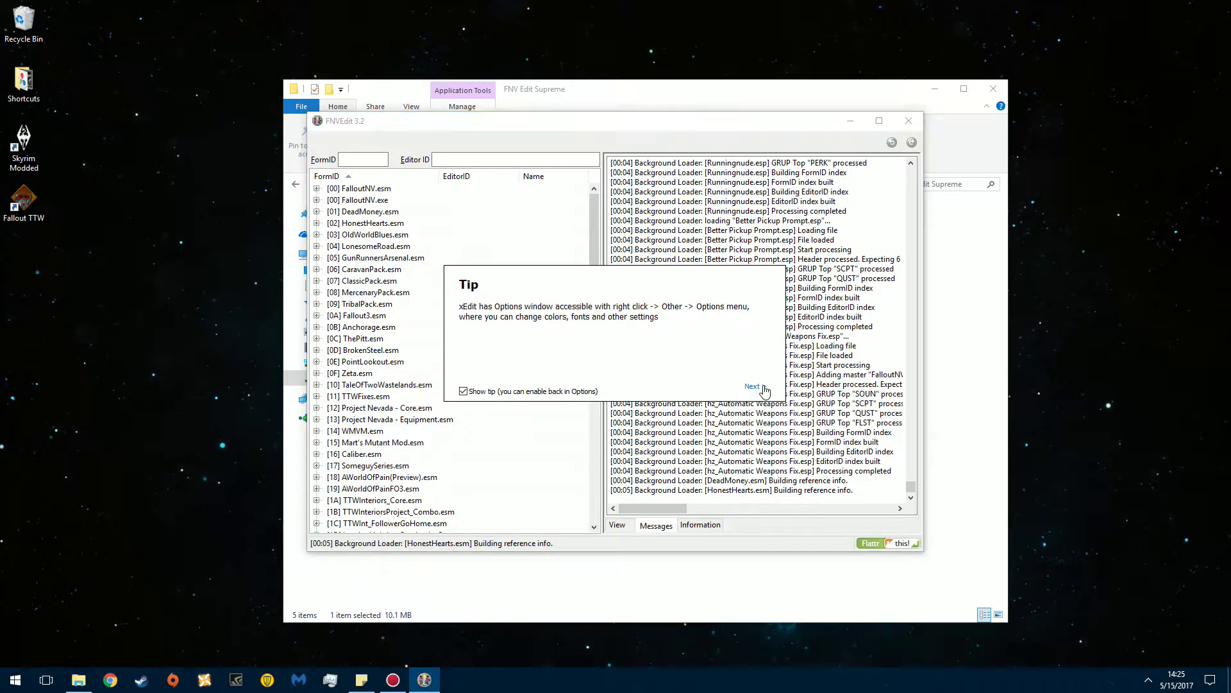
click(758, 388)
click(757, 389)
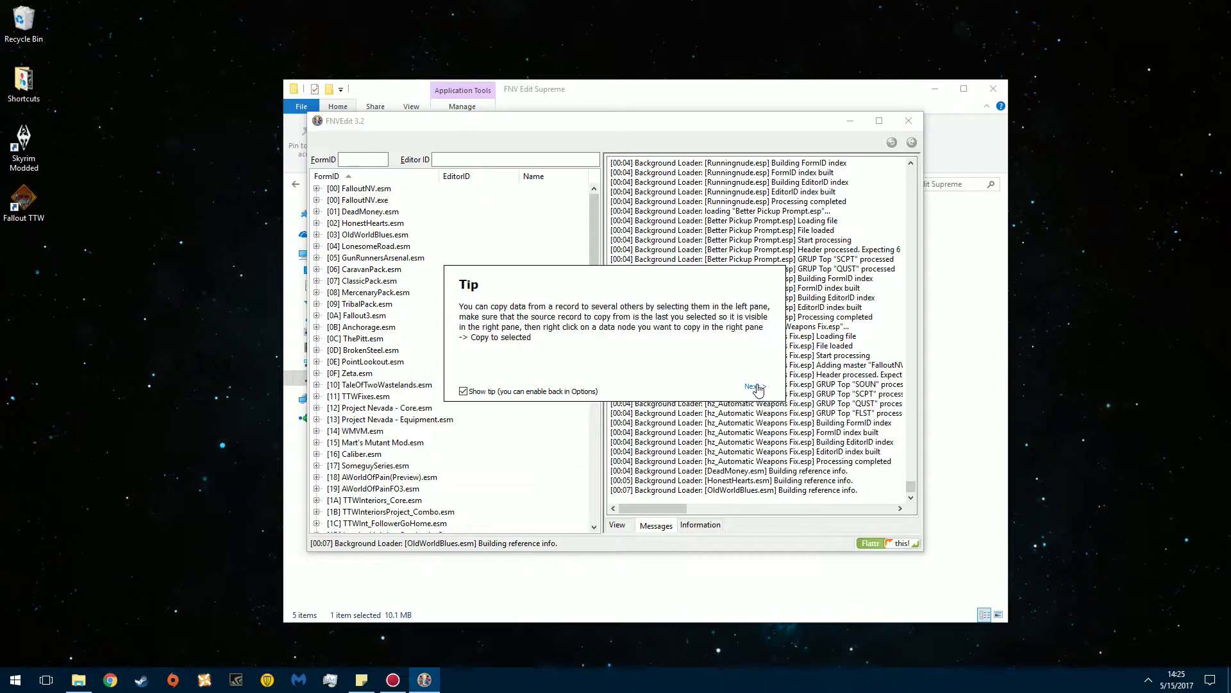
click(757, 389)
click(757, 389)
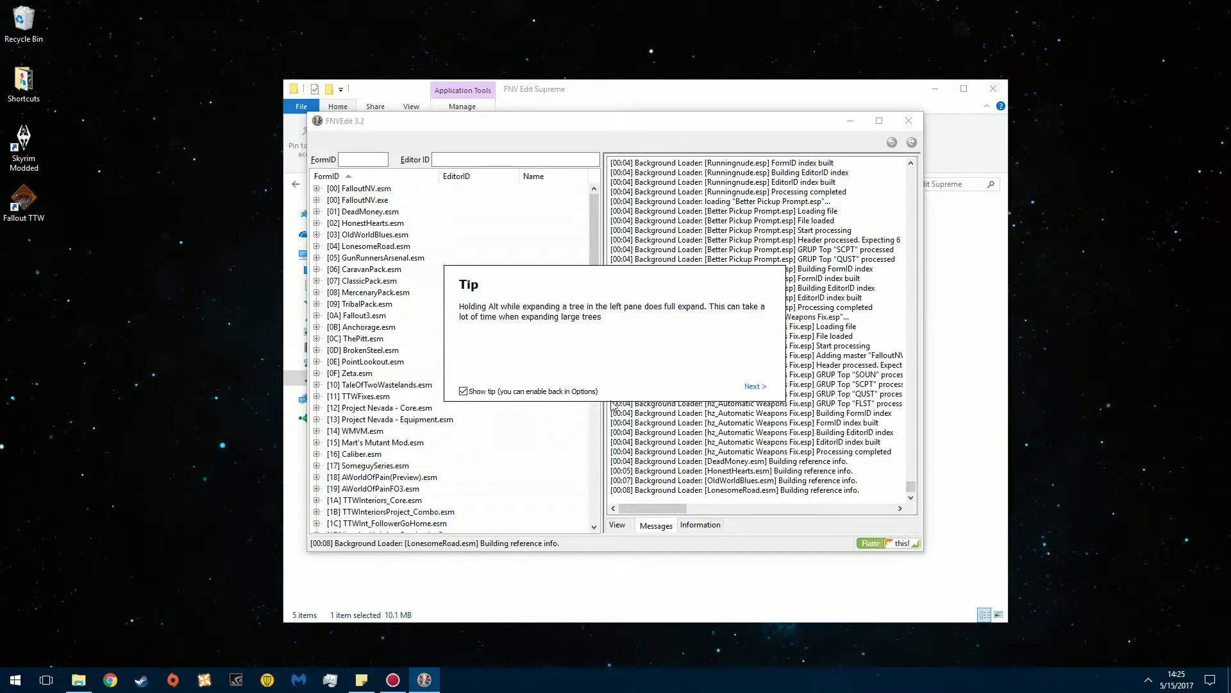
click(464, 392)
click(753, 388)
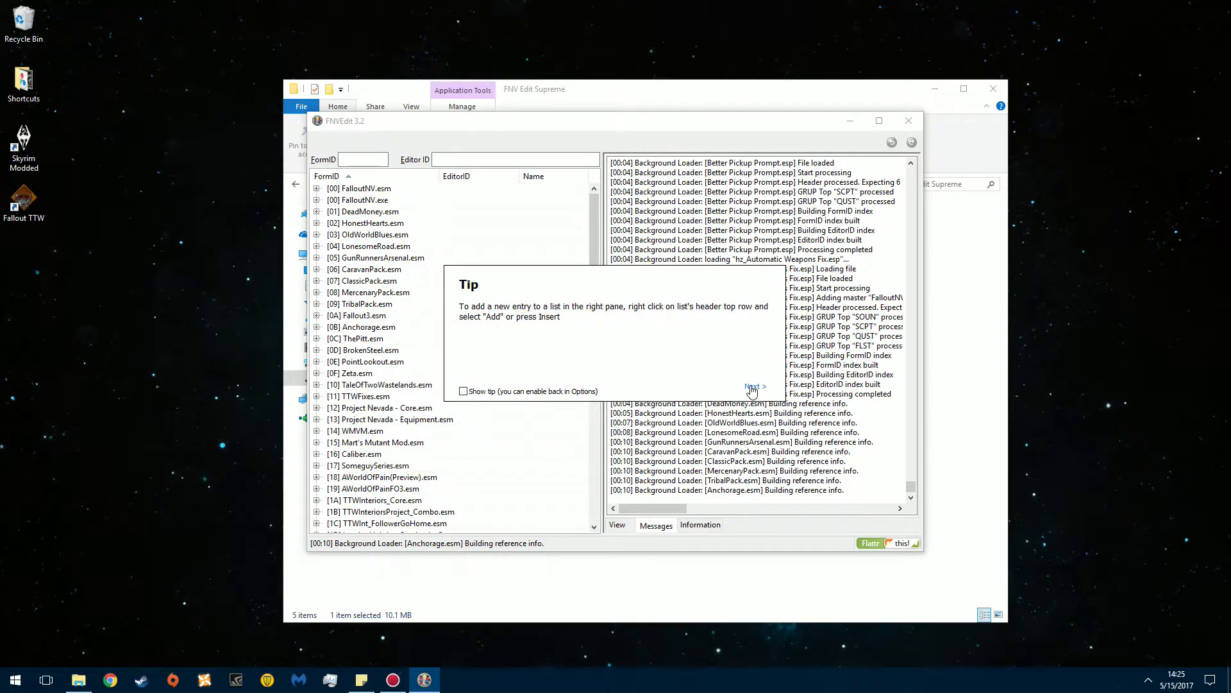
click(753, 388)
click(753, 387)
click(753, 388)
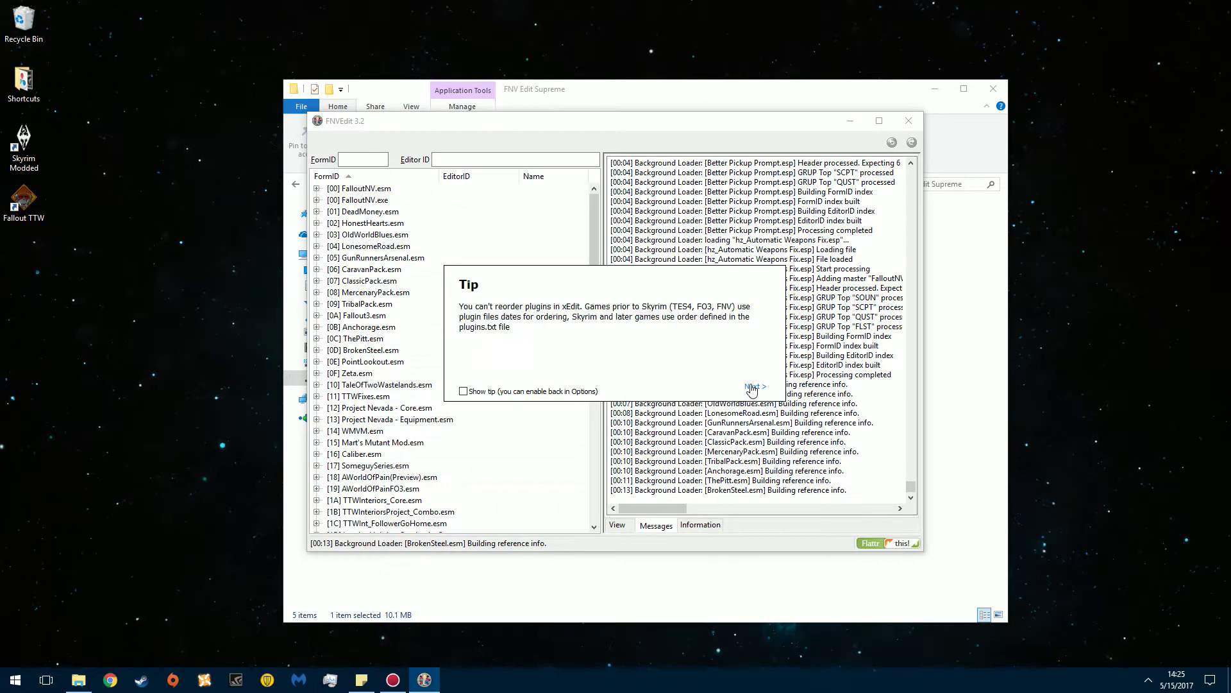
Go through the remaining FNVEdit tips and dismiss the tip window
click(753, 387)
click(753, 387)
click(753, 388)
click(753, 388)
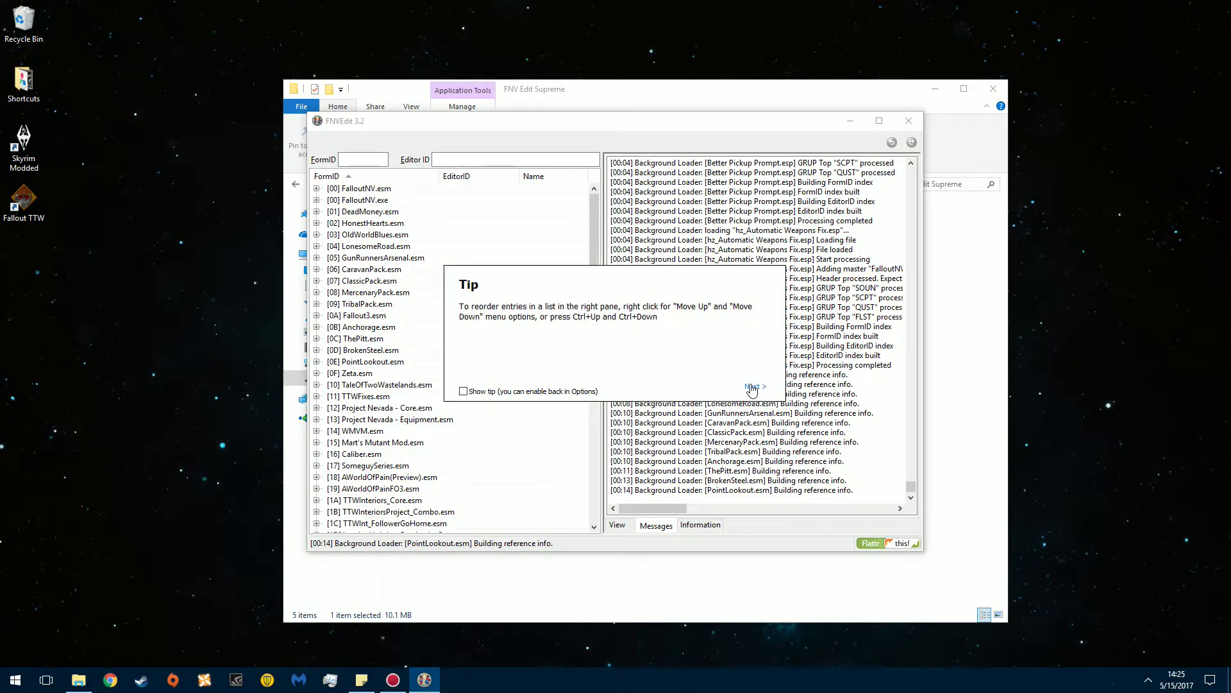
click(753, 387)
click(753, 387)
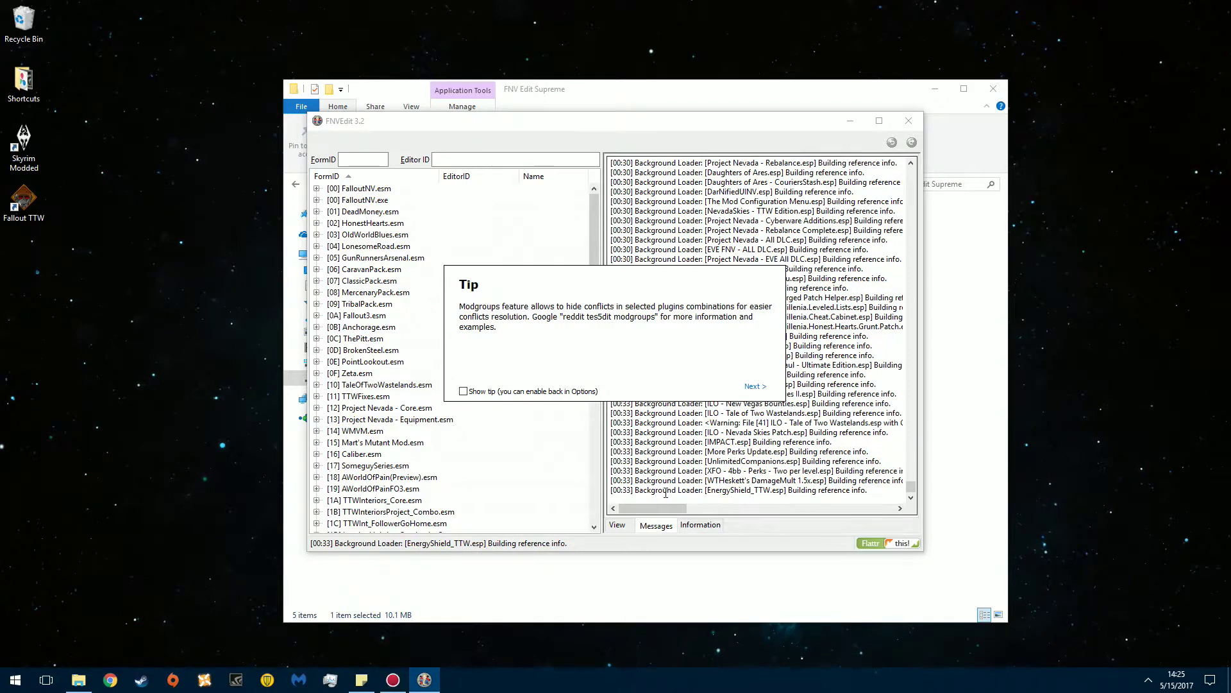
click(576, 292)
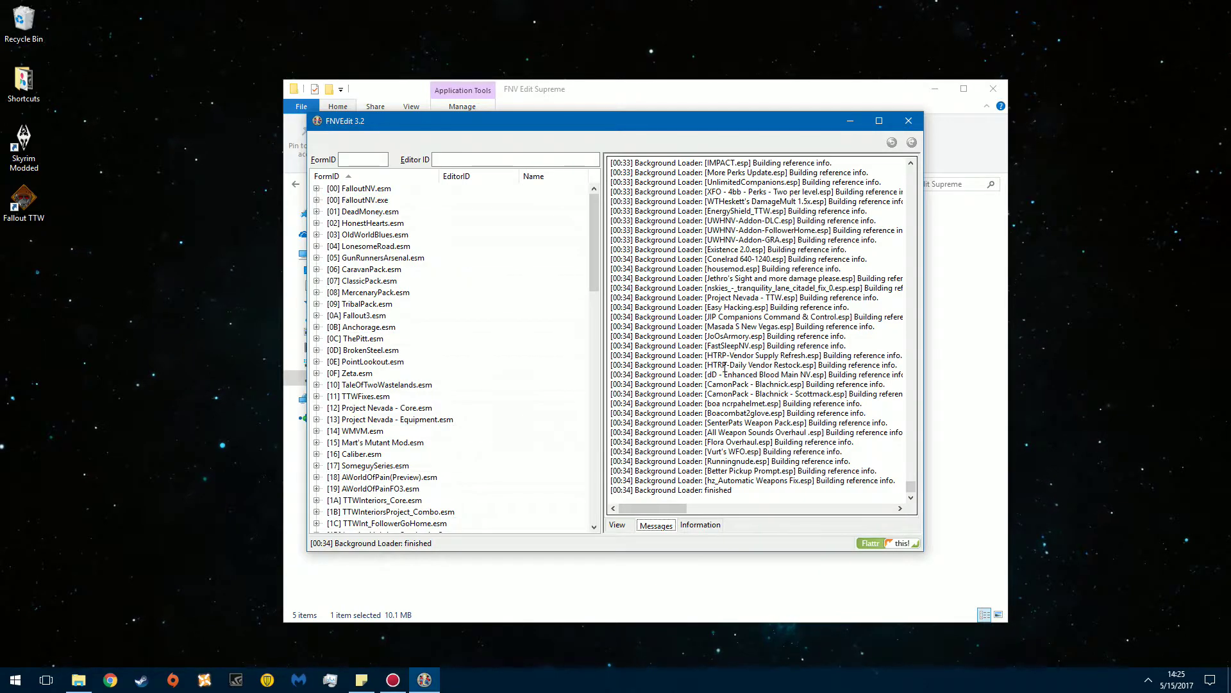
Check the background loader messages and the end of the loaded plugin list, and close the FNV Edit Supreme folder window
scroll(725, 367, up, 20)
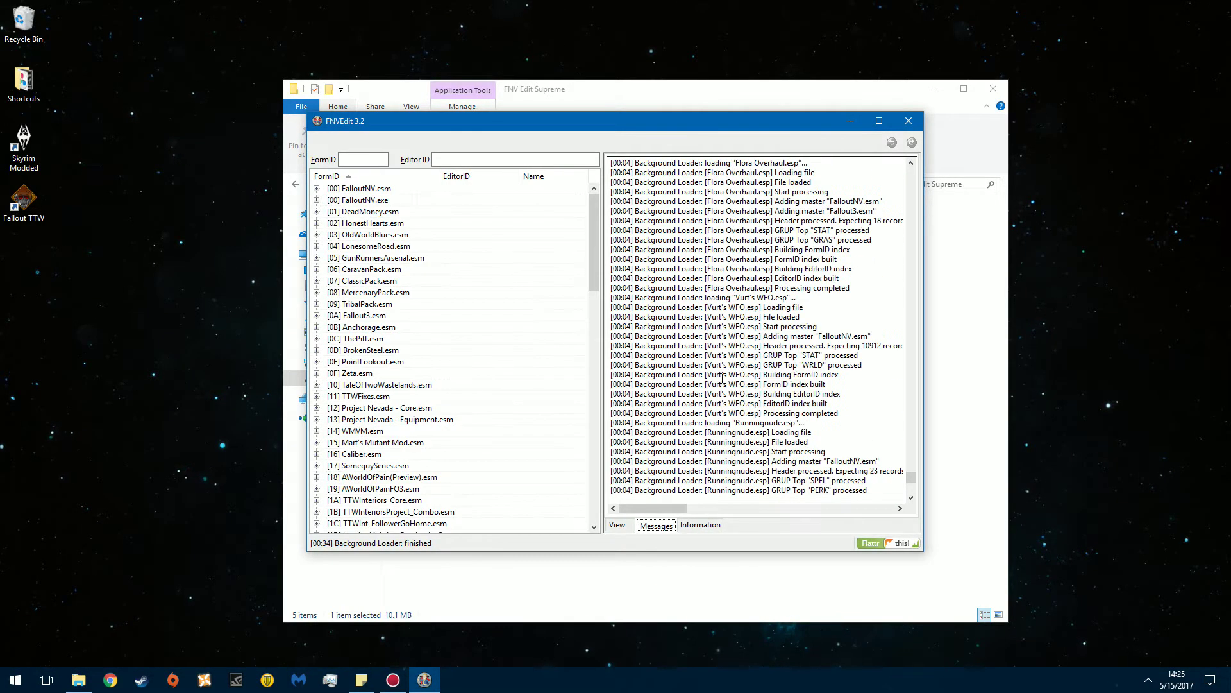
scroll(723, 379, down, 20)
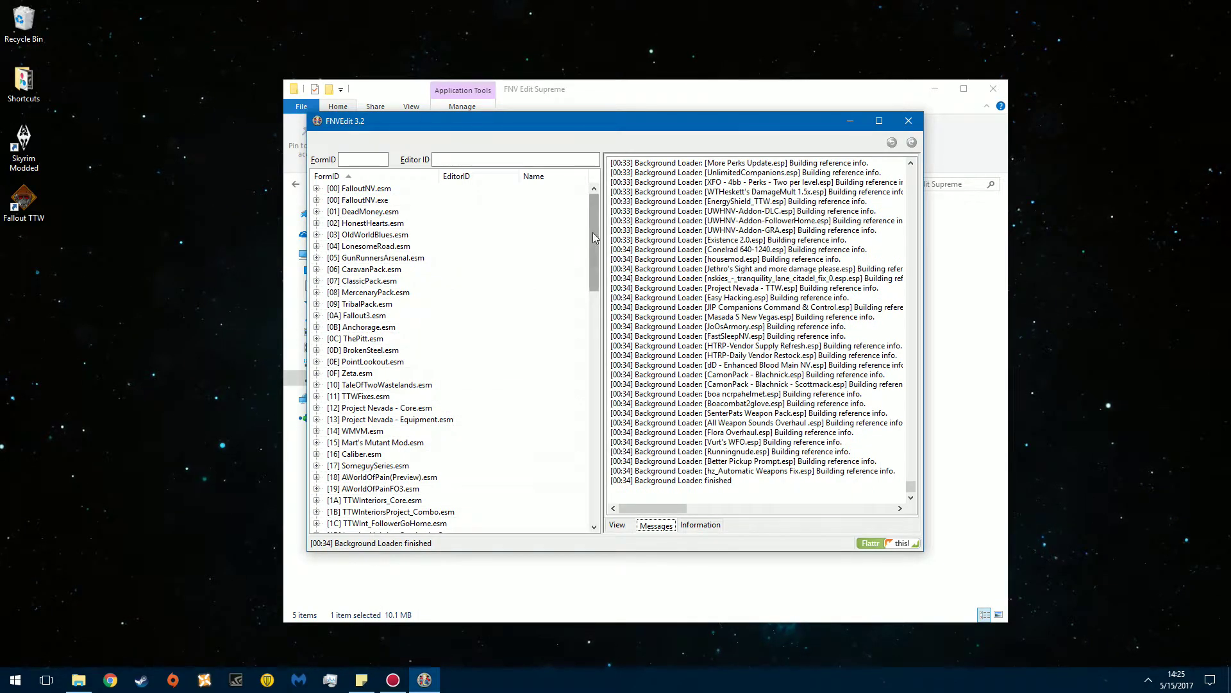
click(615, 277)
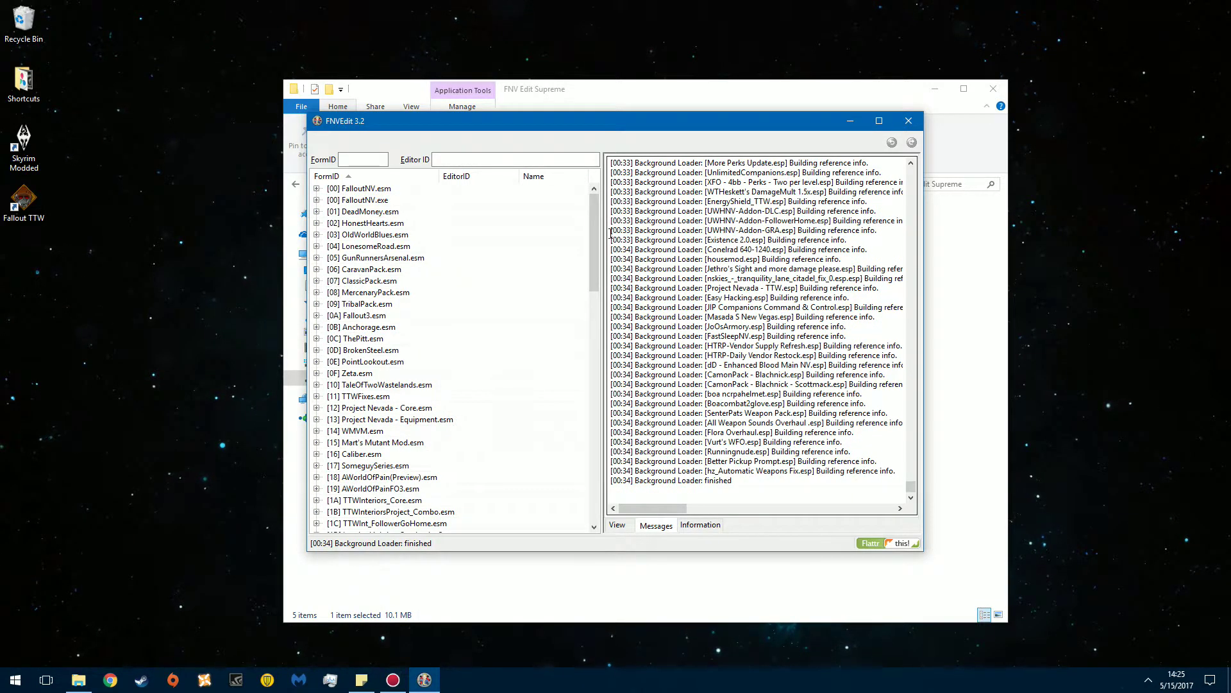
drag(596, 229, 622, 461)
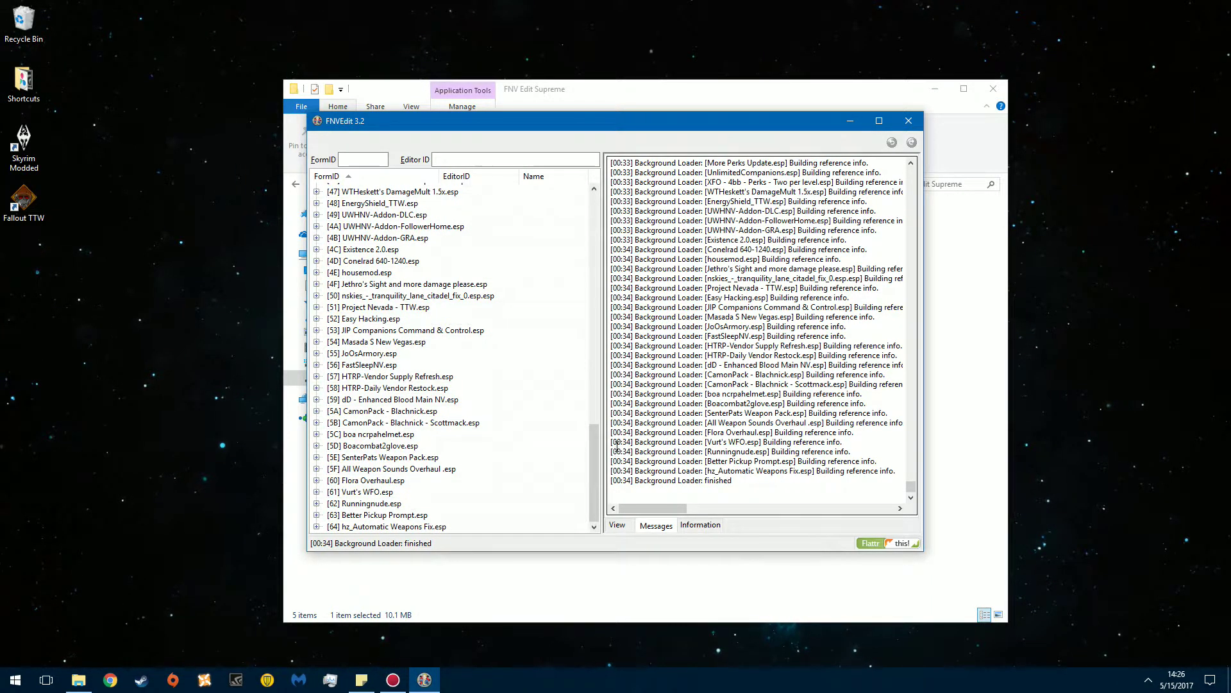
click(993, 88)
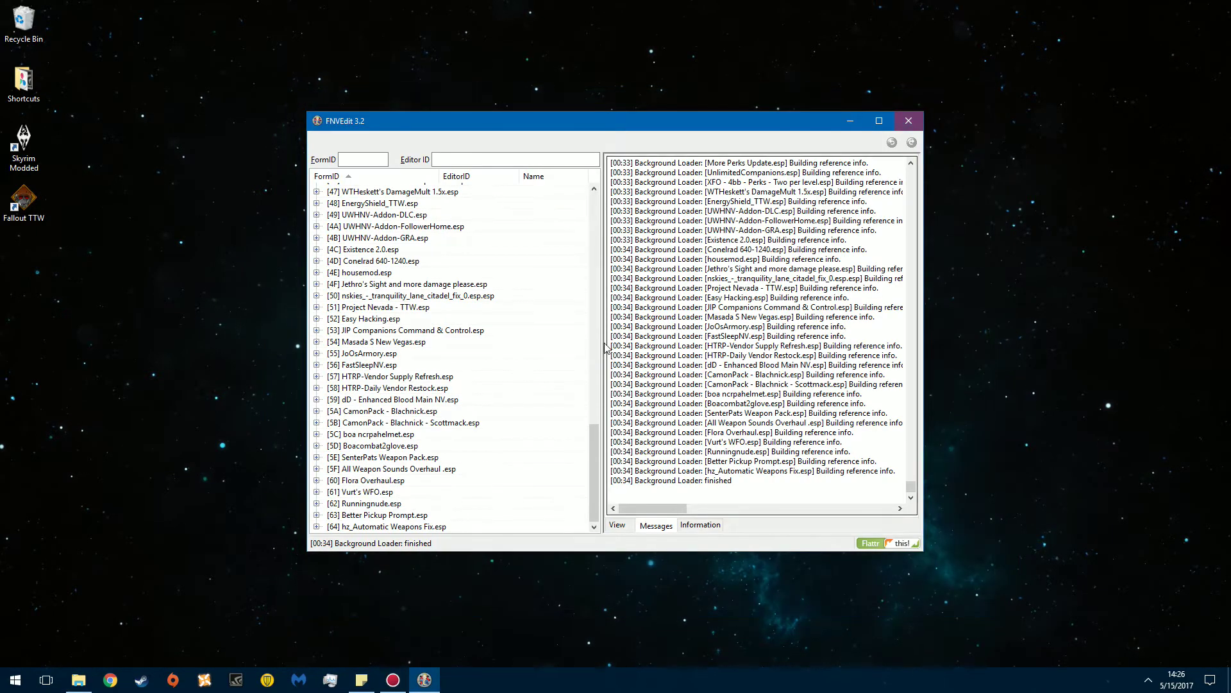
Create a merged patch from the loaded plugins in a new module file named Mergev4
right_click(530, 411)
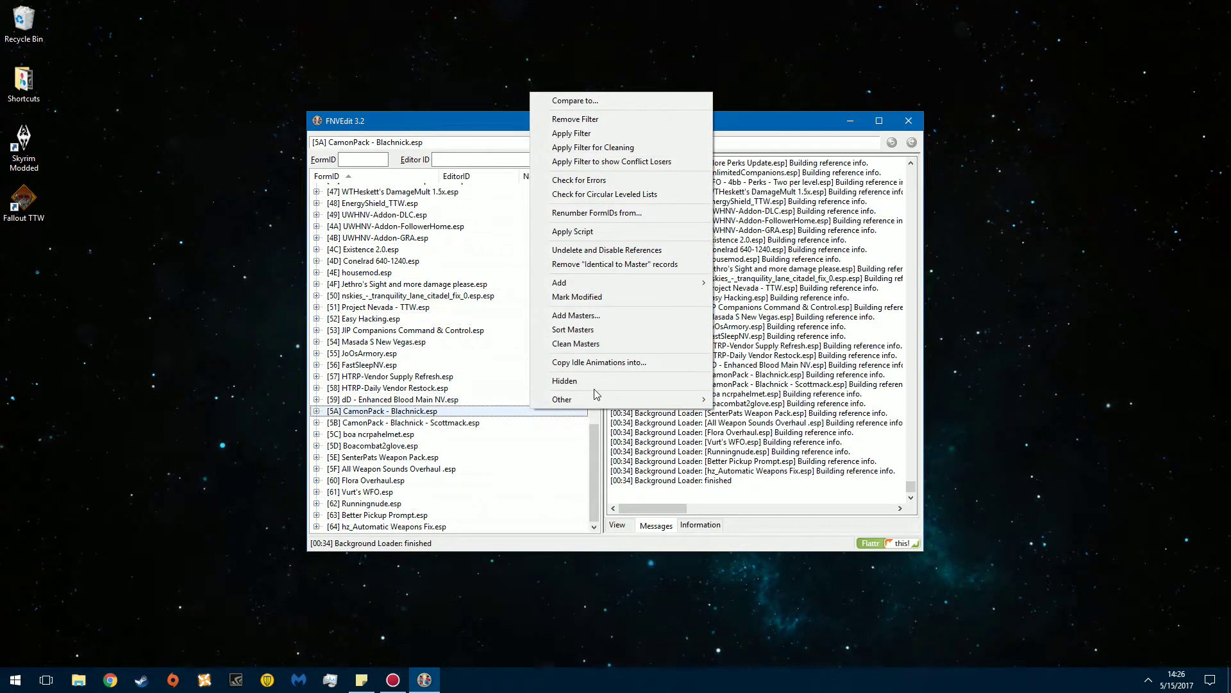
mouse_move(584, 406)
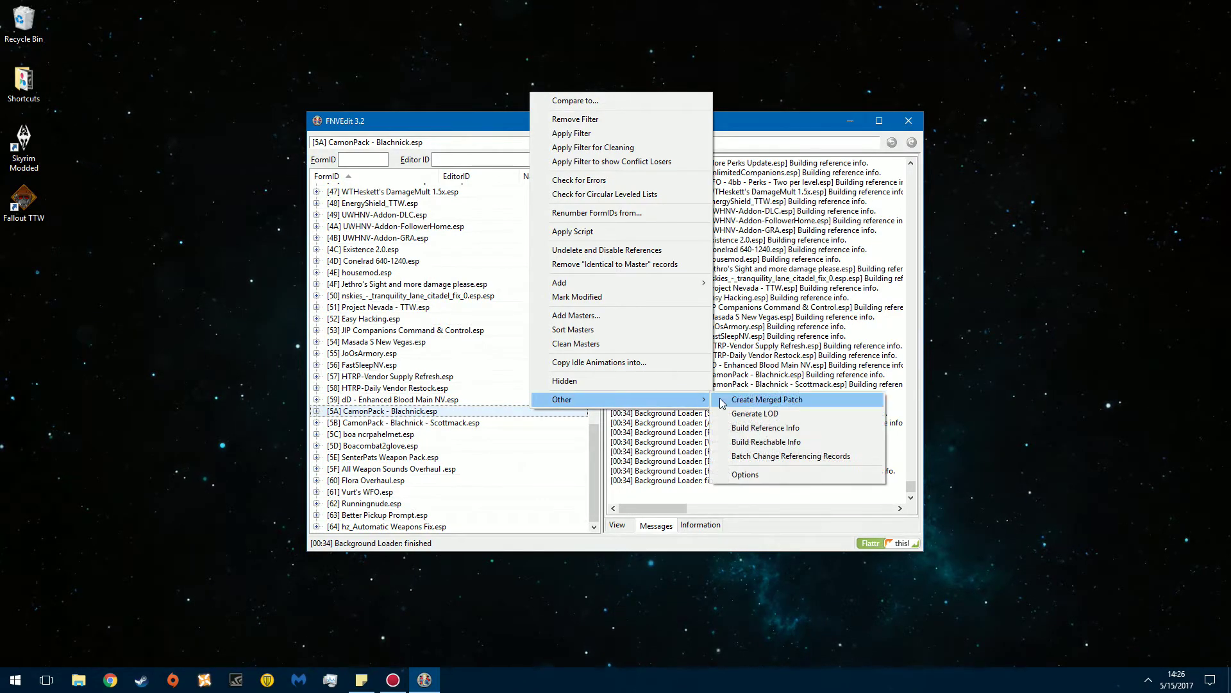
click(829, 401)
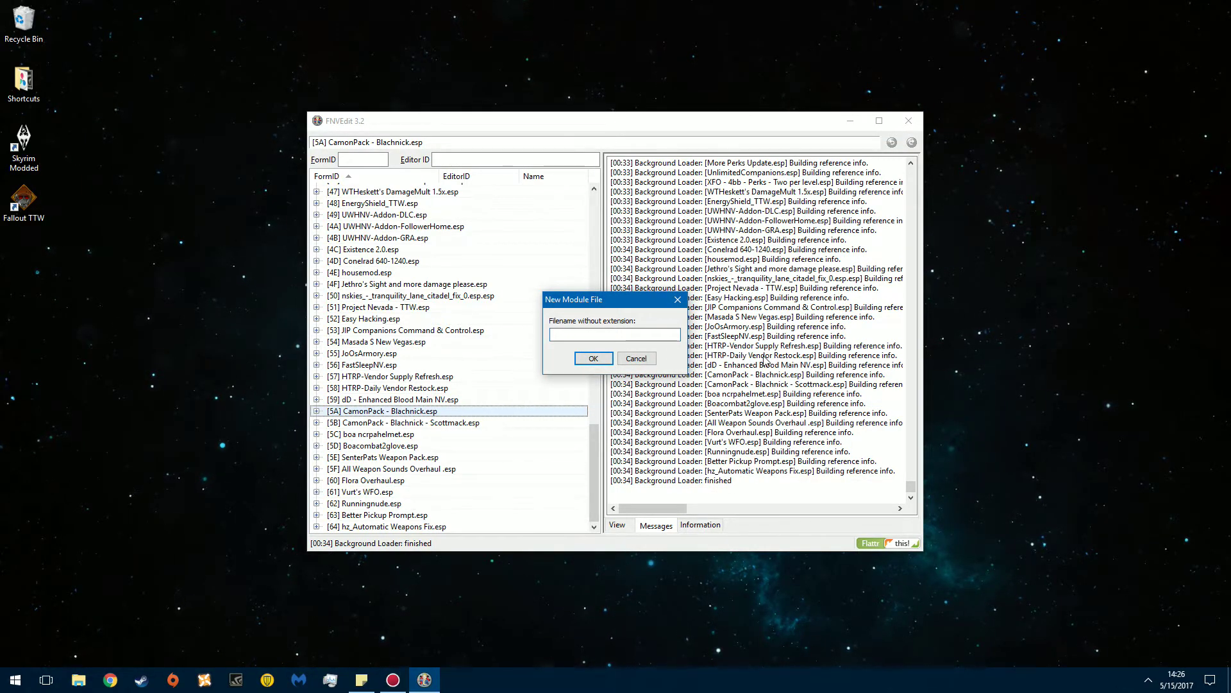
text(Mergev4)
click(591, 360)
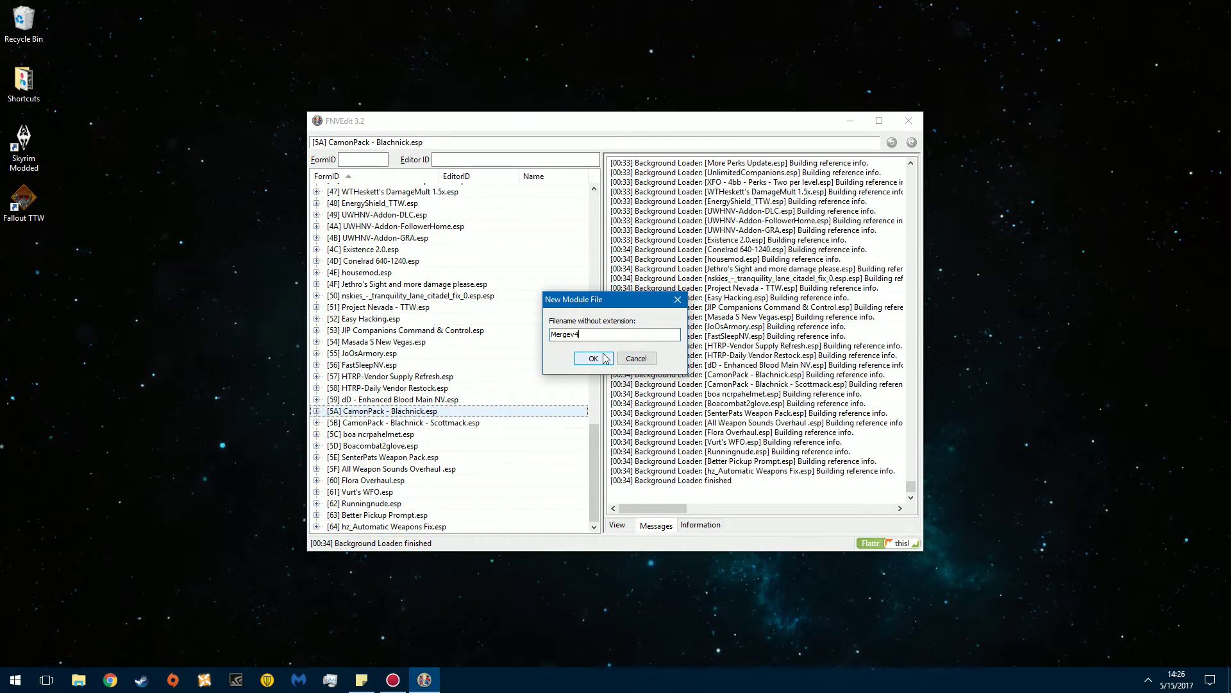
click(605, 360)
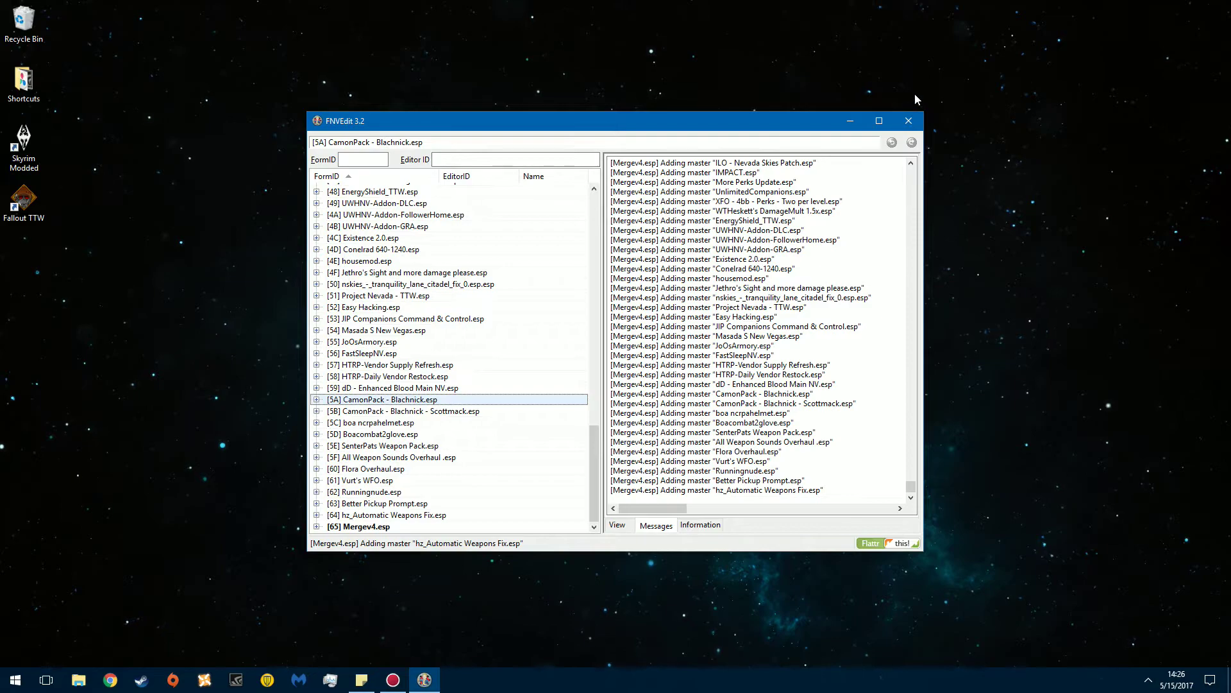
Close FNVEdit, saving Mergev4.esp with plugin backup enabled
click(909, 121)
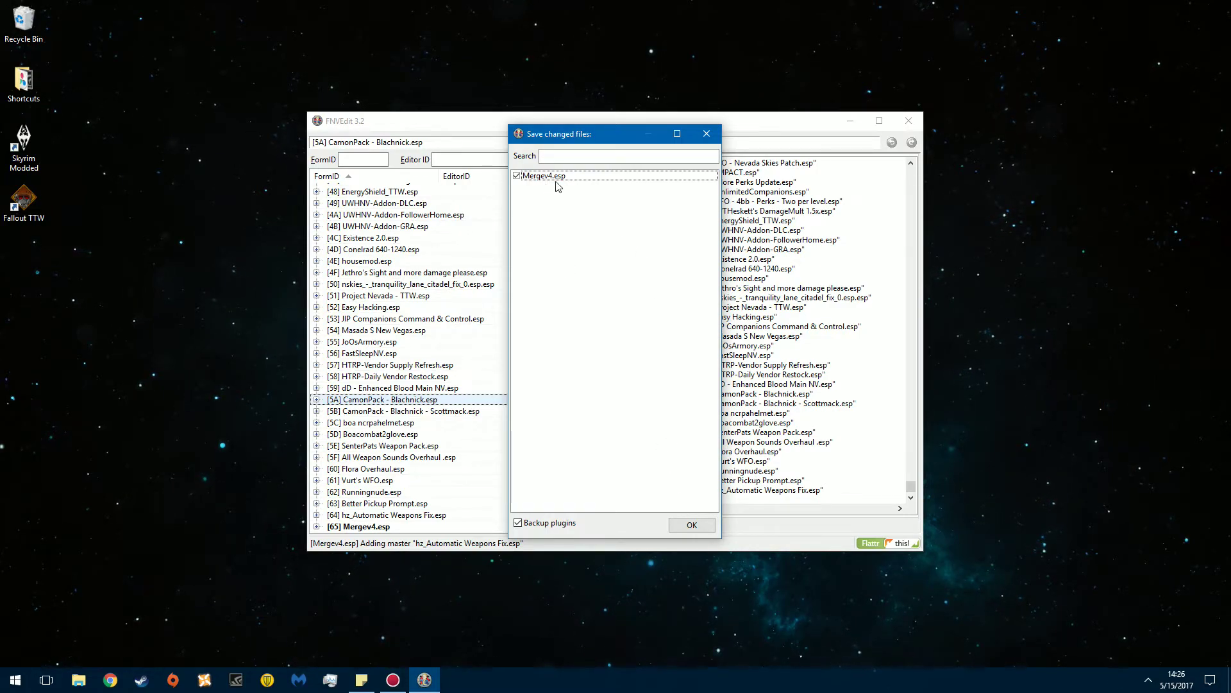
click(689, 524)
key(alt+F4)
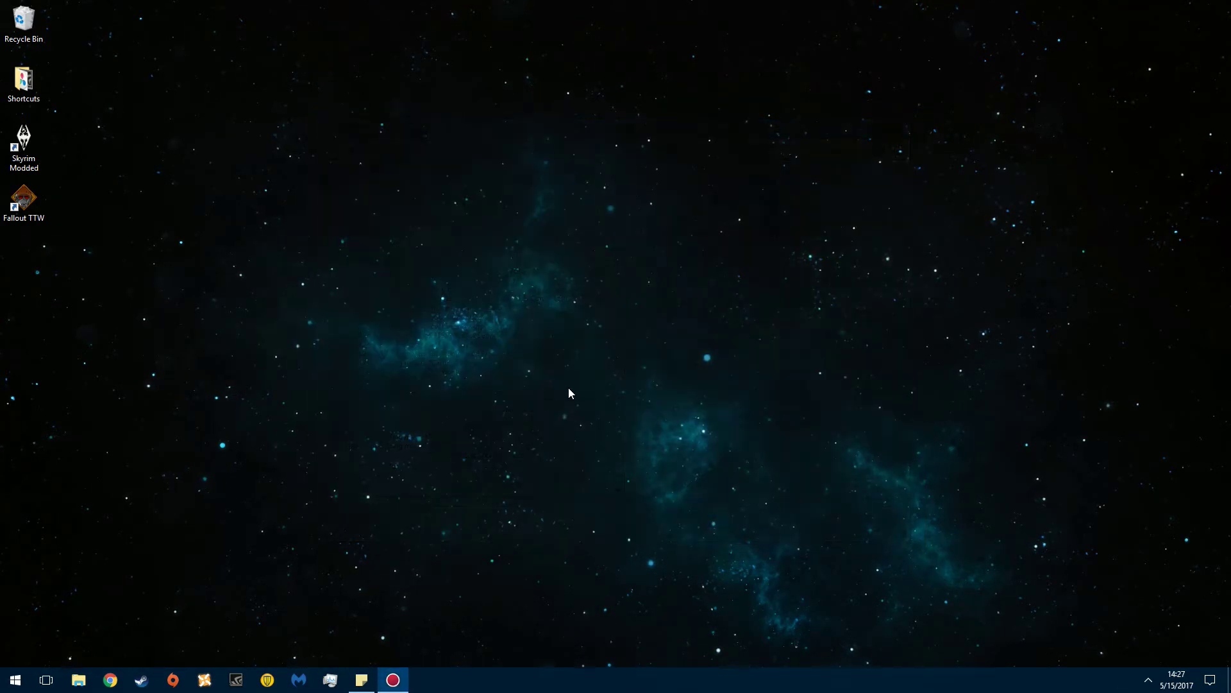
drag(279, 346, 613, 472)
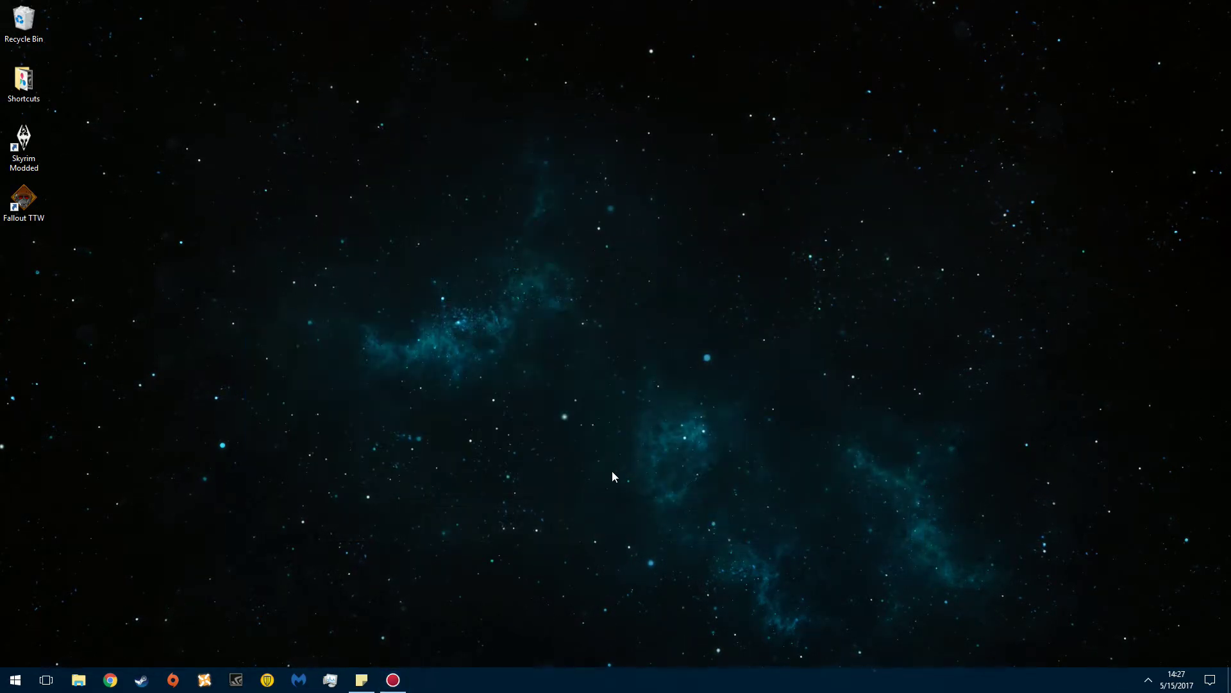
Open Nexus Mod Manager for Fallout: New Vegas and show the end of its plugin list
click(206, 679)
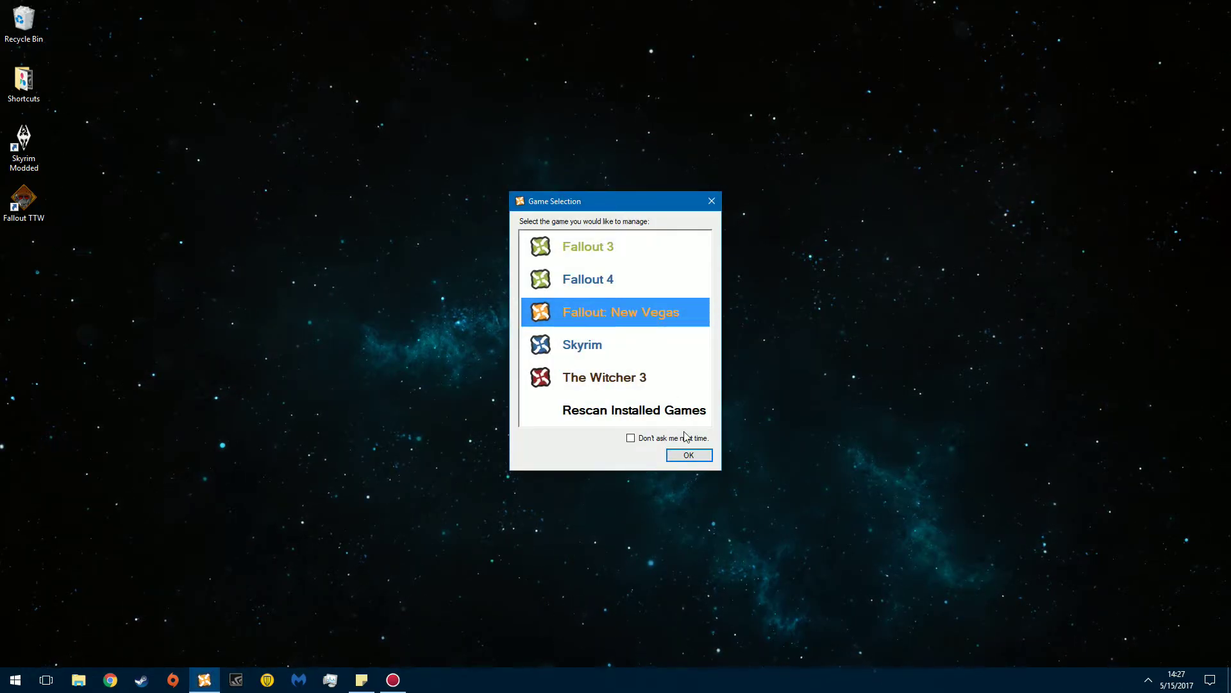
click(688, 455)
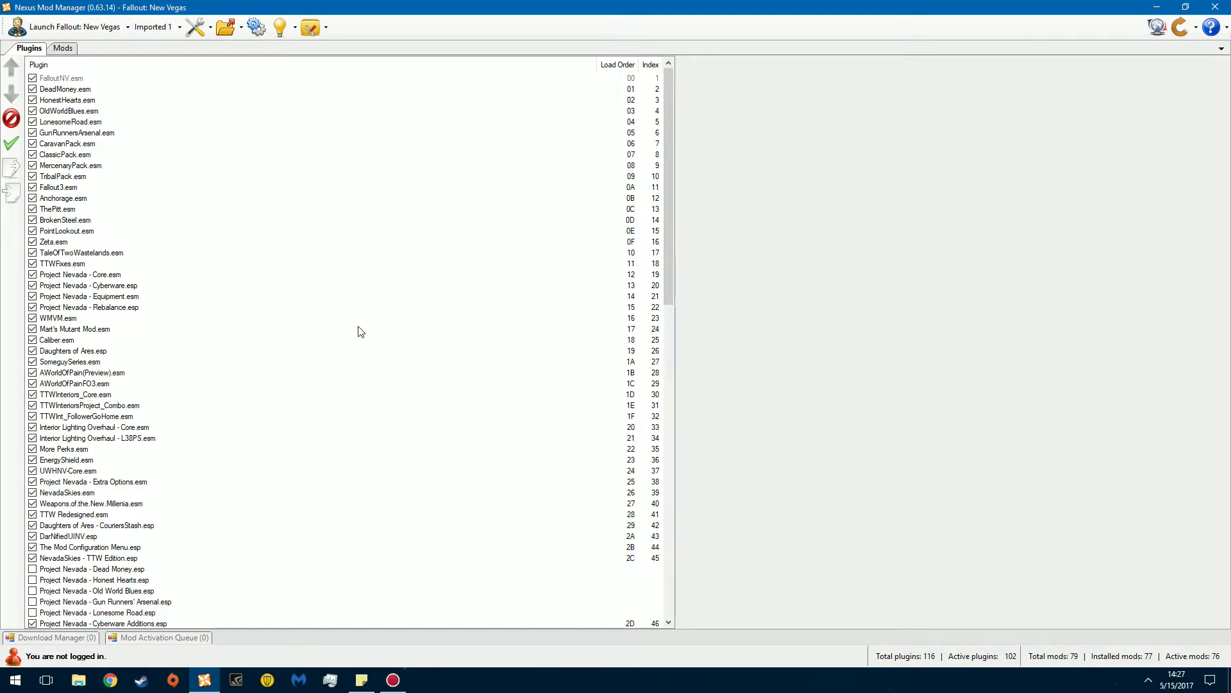
click(62, 48)
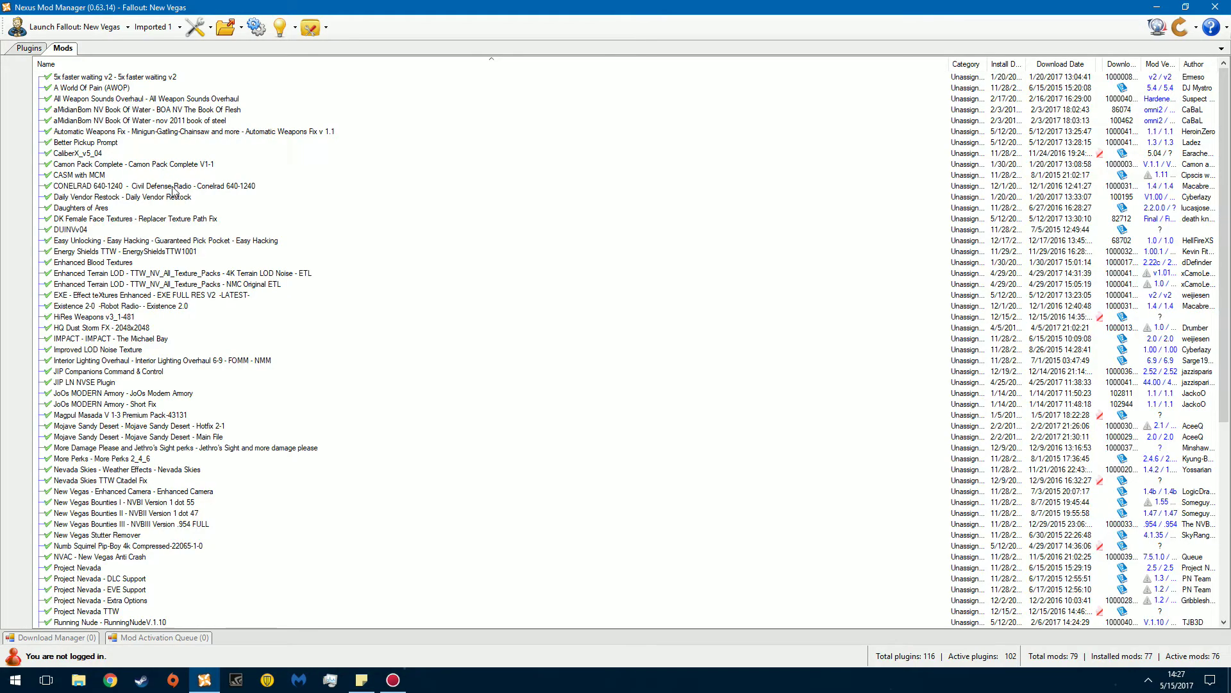
scroll(191, 211, up, 7)
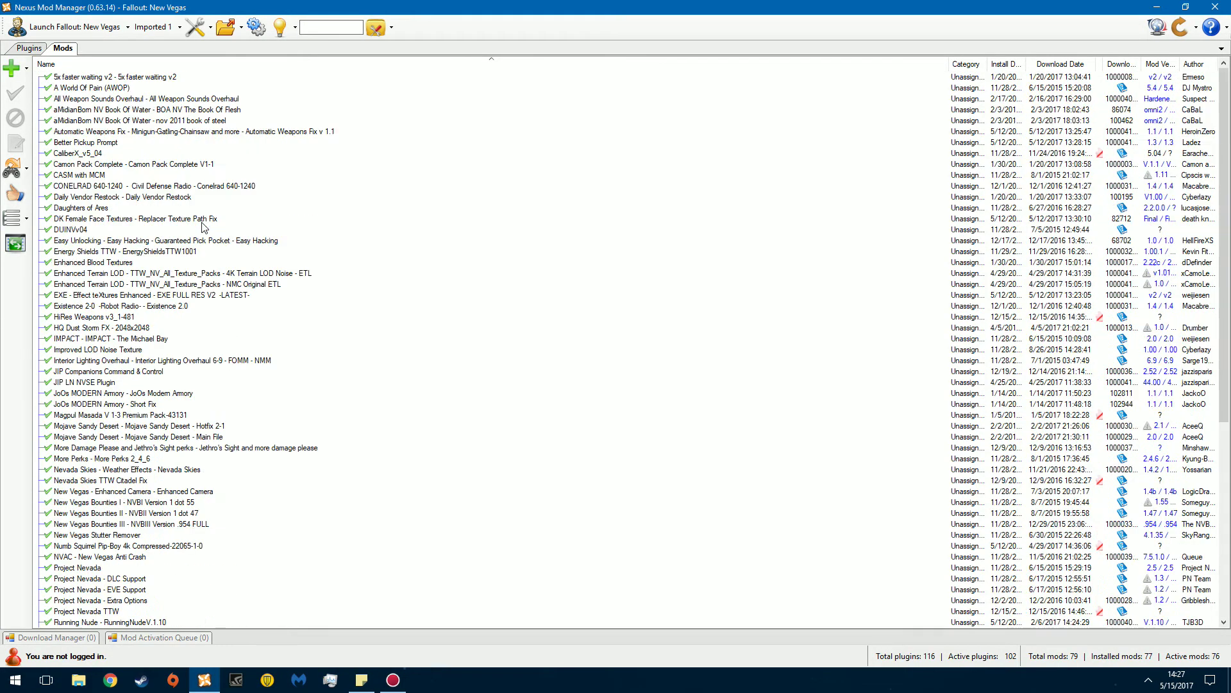
click(32, 49)
scroll(201, 277, down, 19)
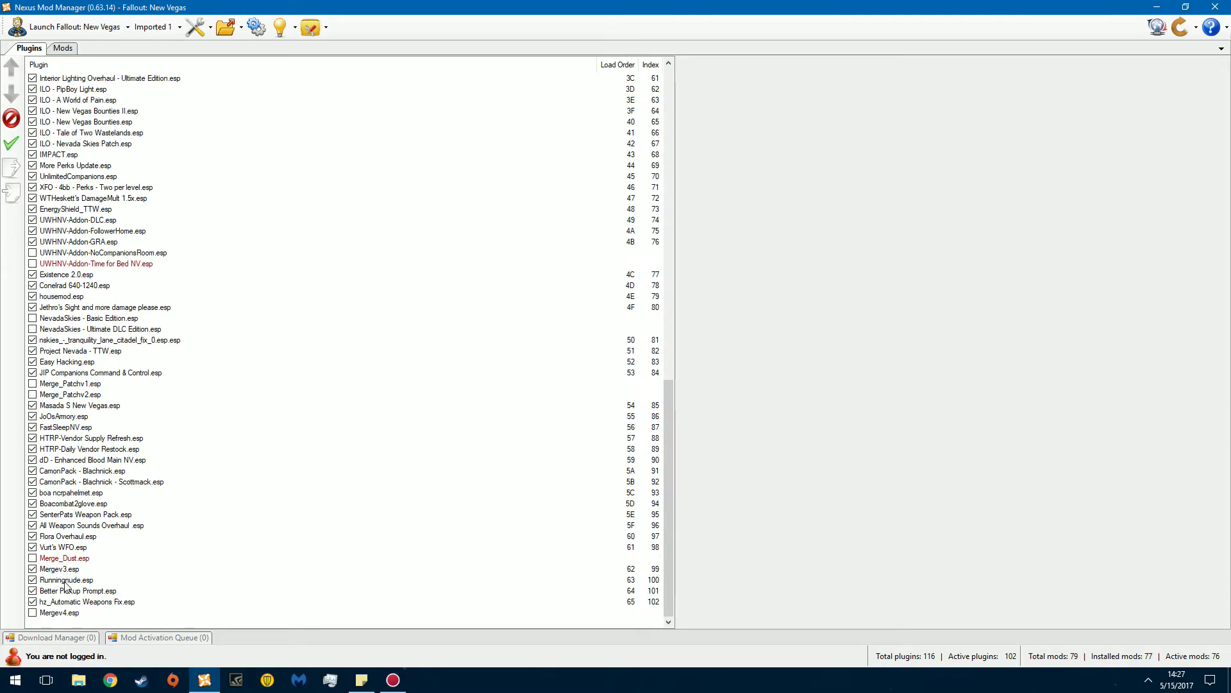
Deactivate Mergev3.esp and activate Mergev4.esp in the load order, and close Nexus Mod Manager
click(32, 569)
click(32, 613)
click(32, 570)
click(33, 570)
click(56, 614)
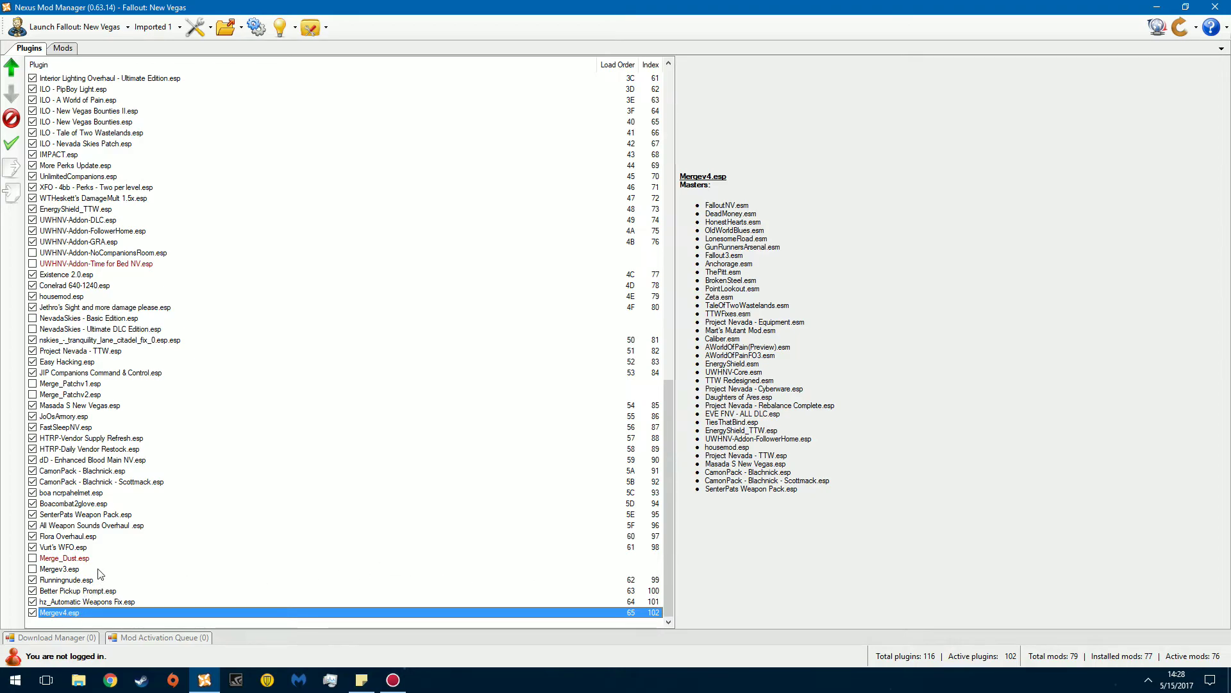
scroll(101, 550, up, 20)
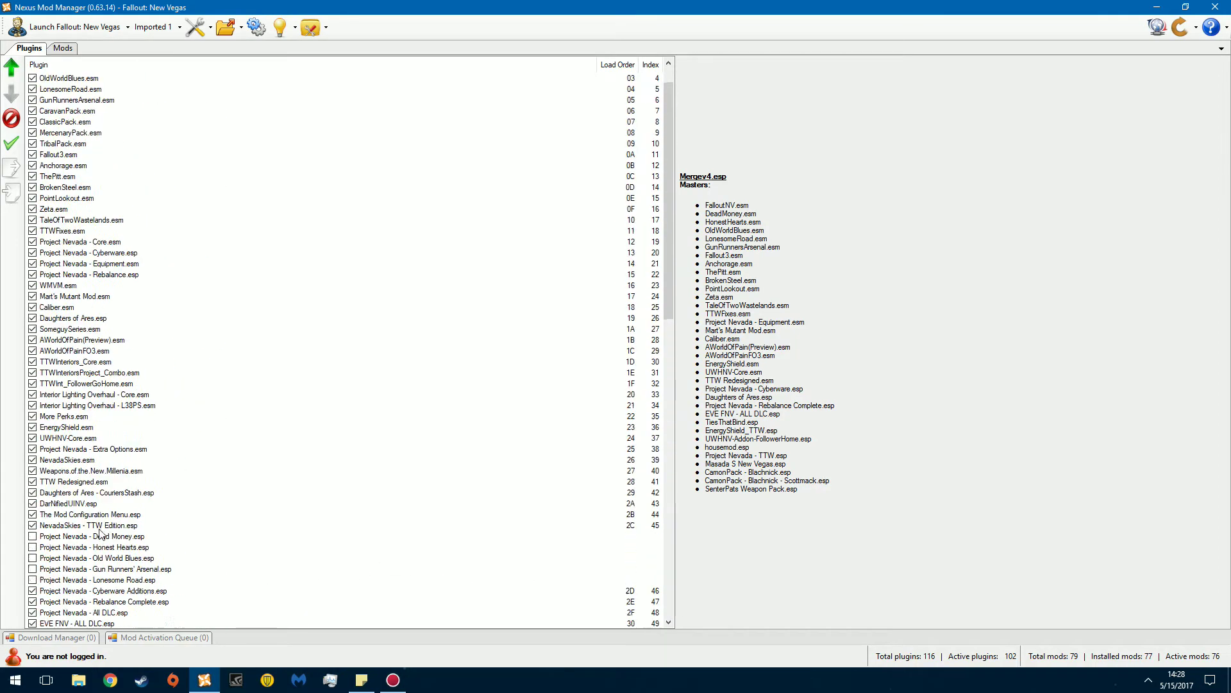
scroll(72, 367, down, 20)
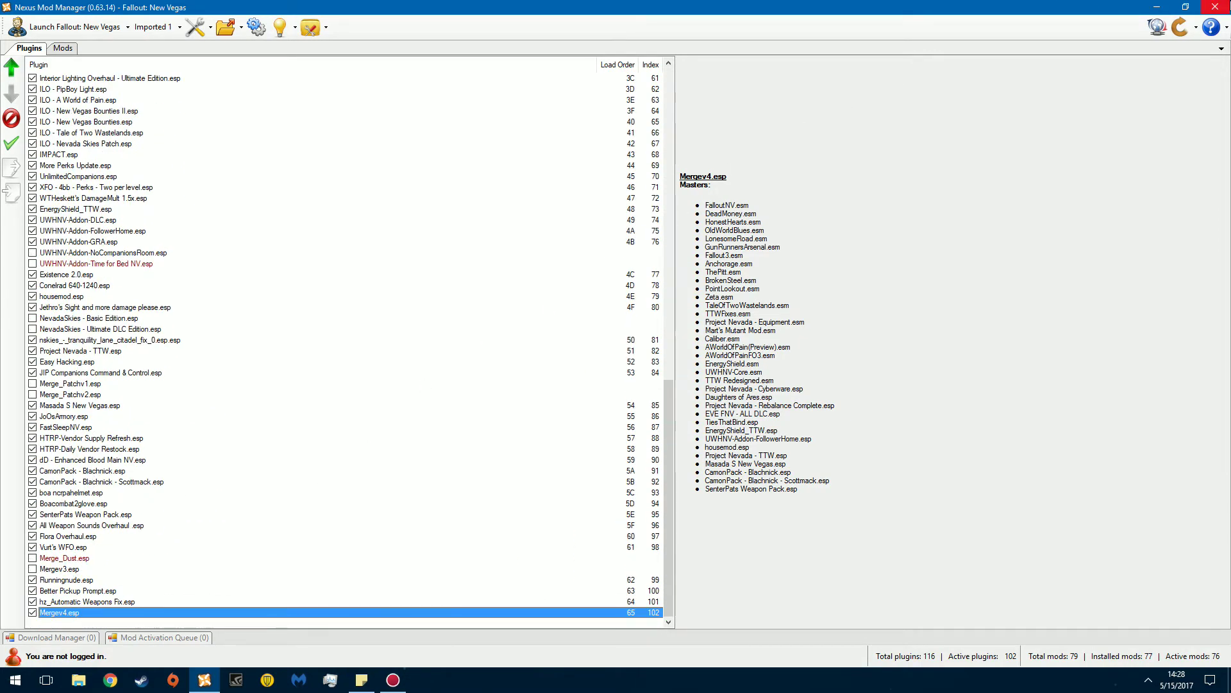
key(super+d)
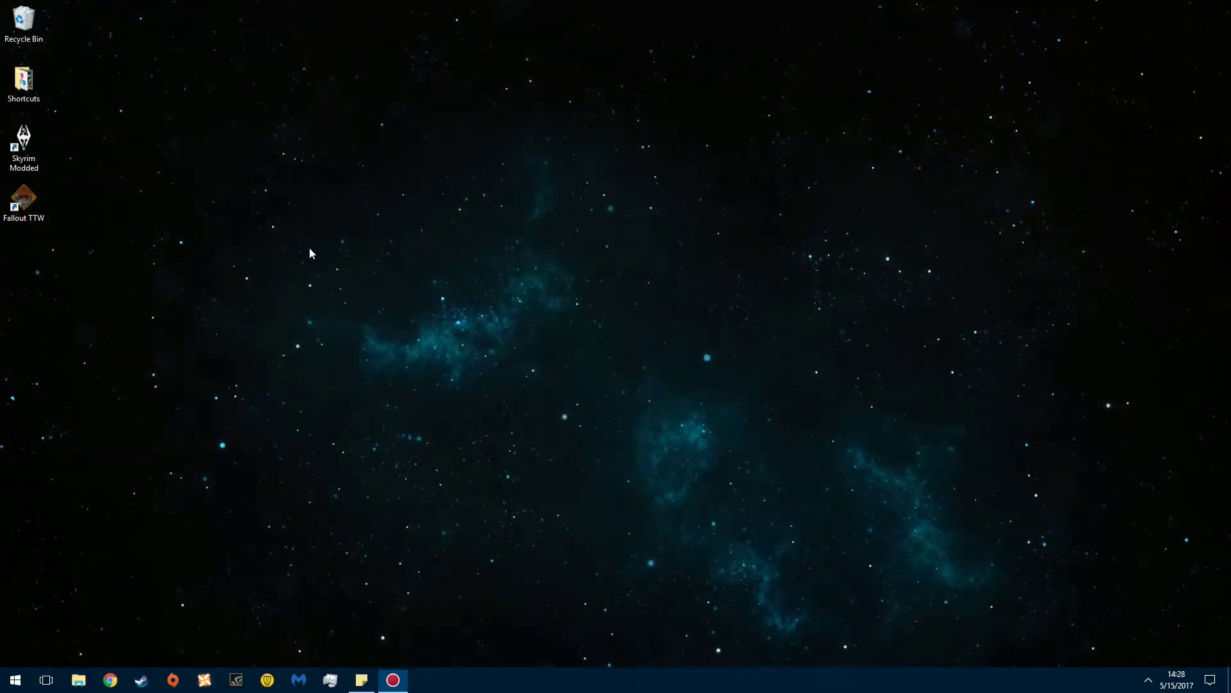
Open the file location of the Fallout TTW desktop shortcut and select fnv4gb.exe there
right_click(25, 199)
click(90, 225)
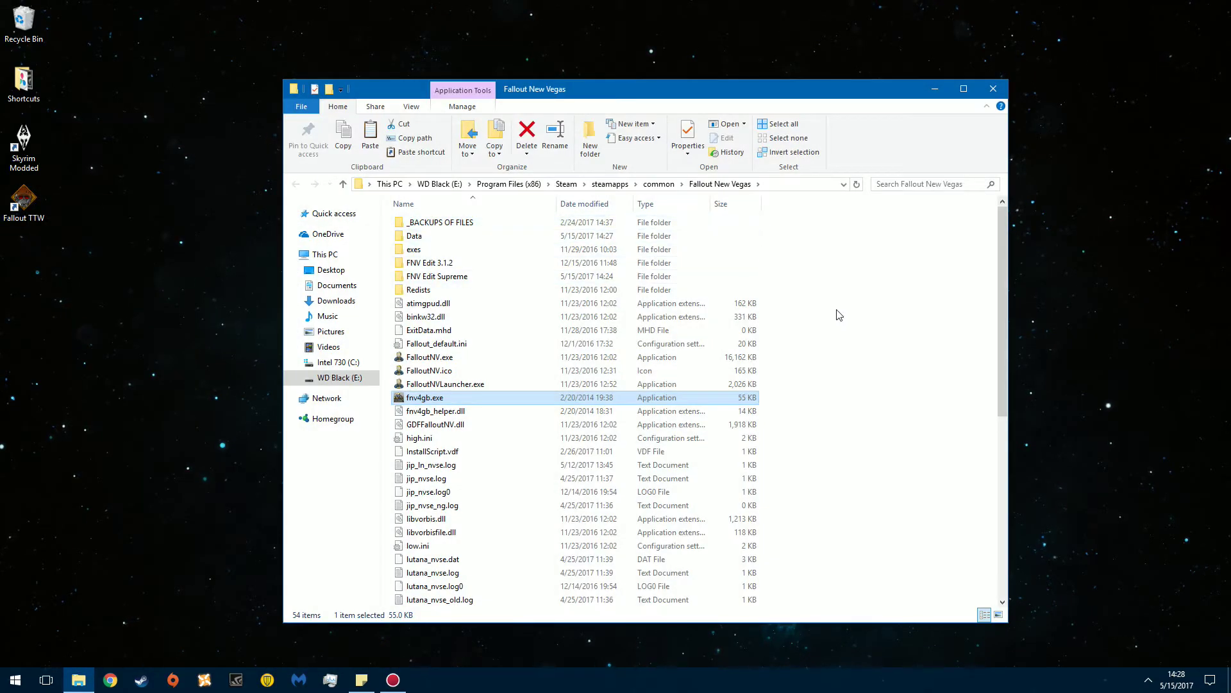
click(909, 328)
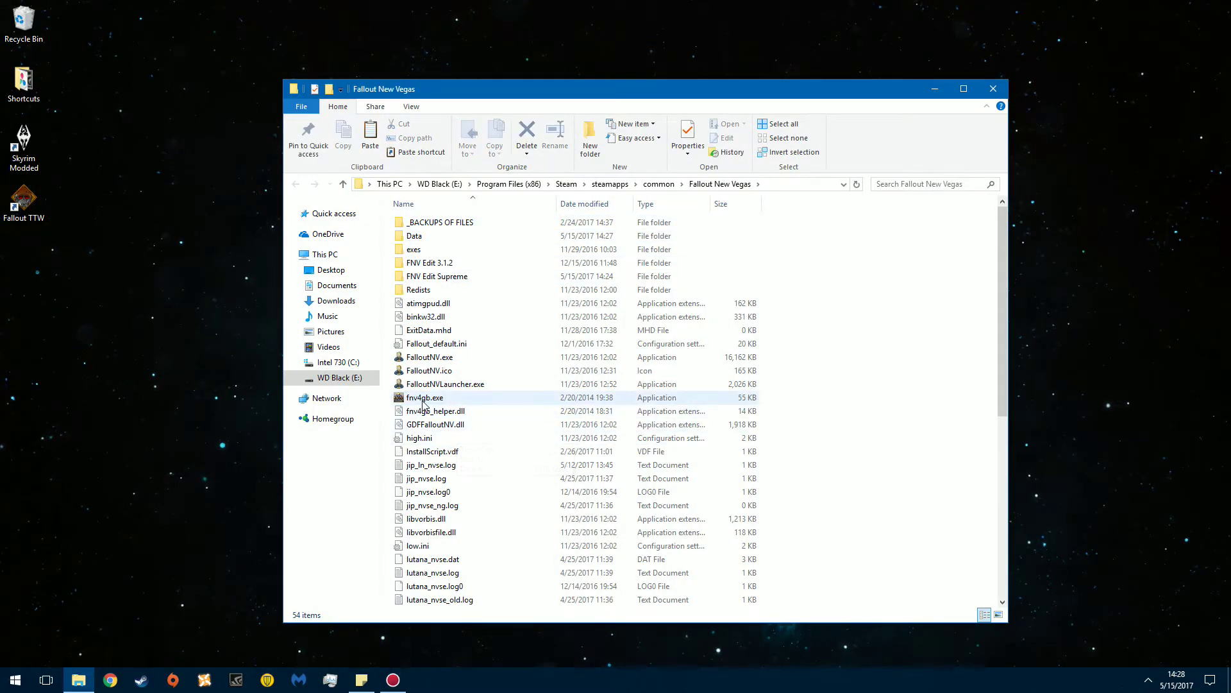
click(478, 400)
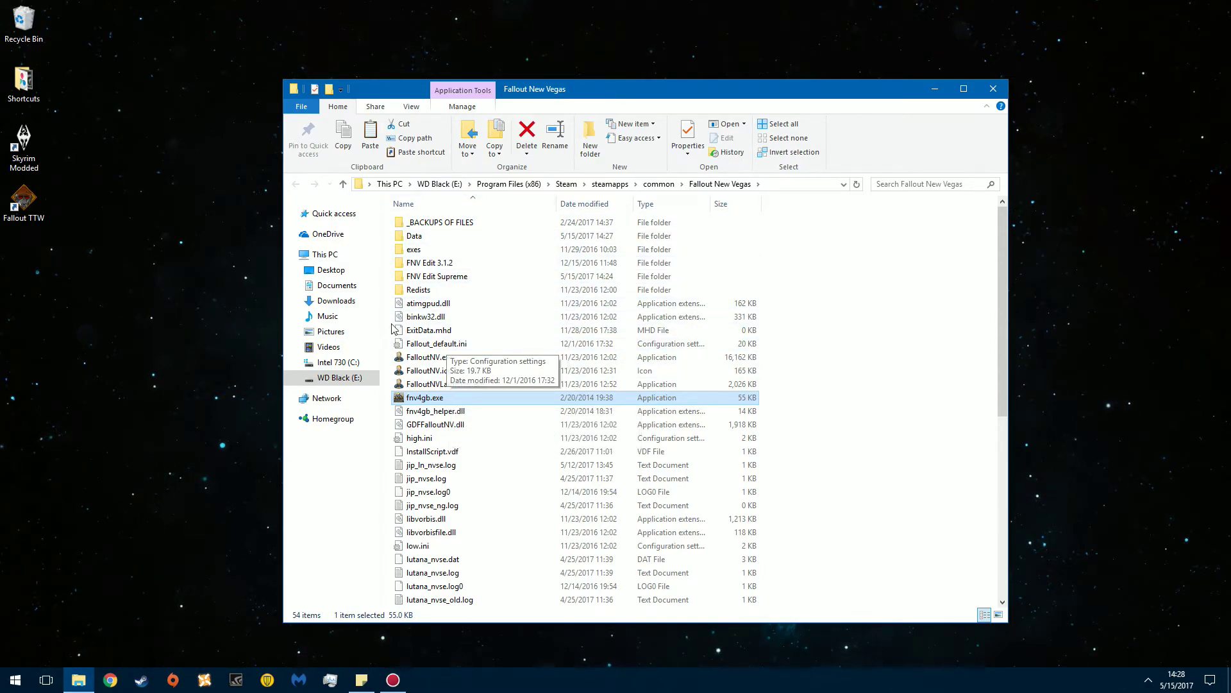
Look into the _BACKUPS OF FILES folder, return to the Fallout New Vegas folder and select fnv4gb.exe
double_click(464, 223)
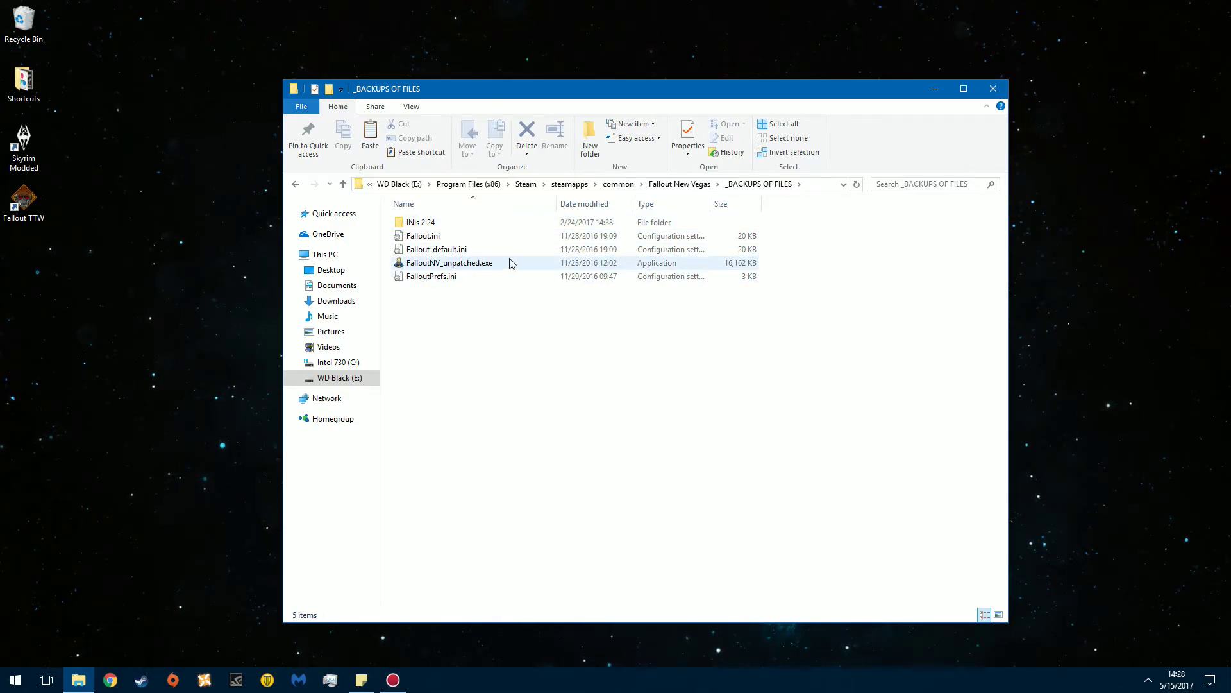
click(295, 185)
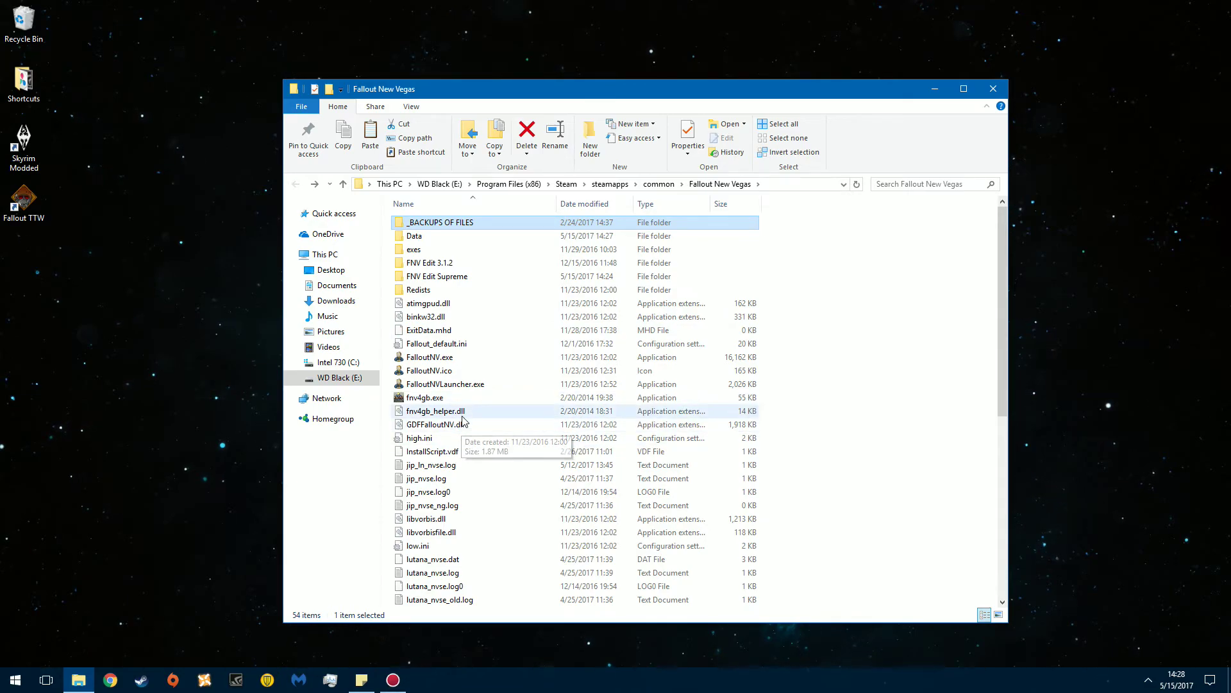
click(447, 400)
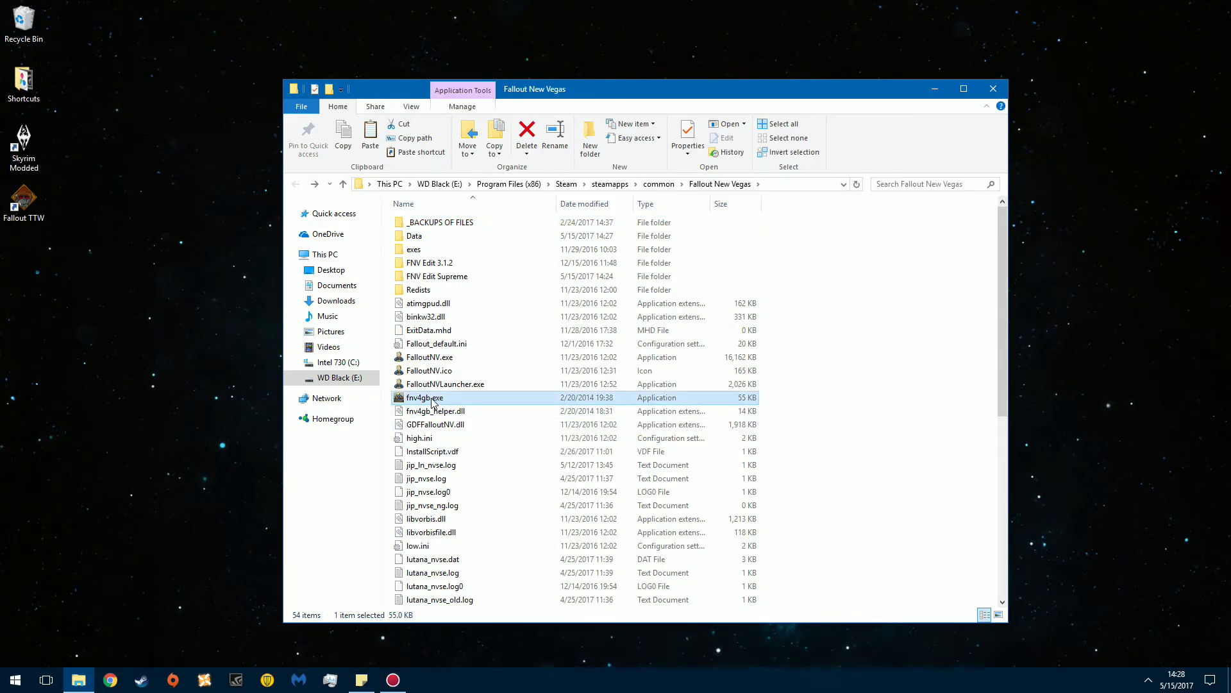